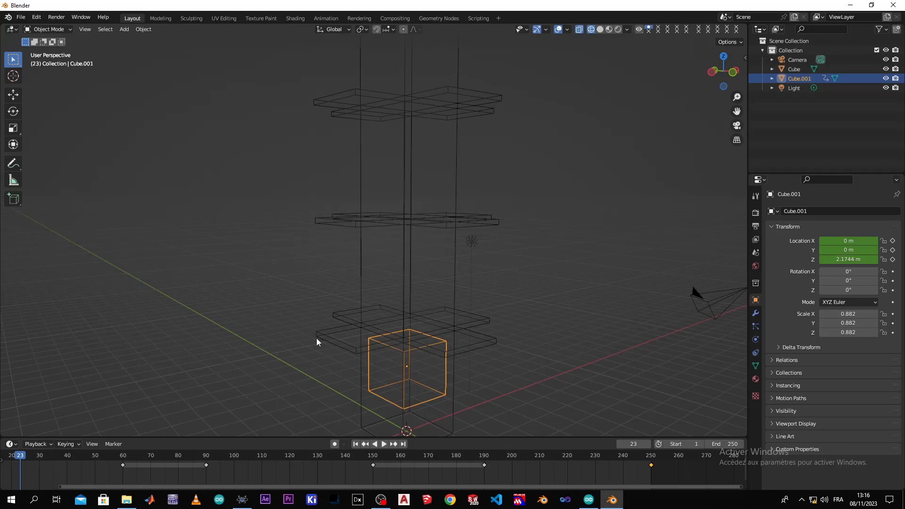
# Move the playhead back to frame 0 and select the small cube at the base of the shaft
pyautogui.moveTo(440, 327); pyautogui.dragTo(349, 326)
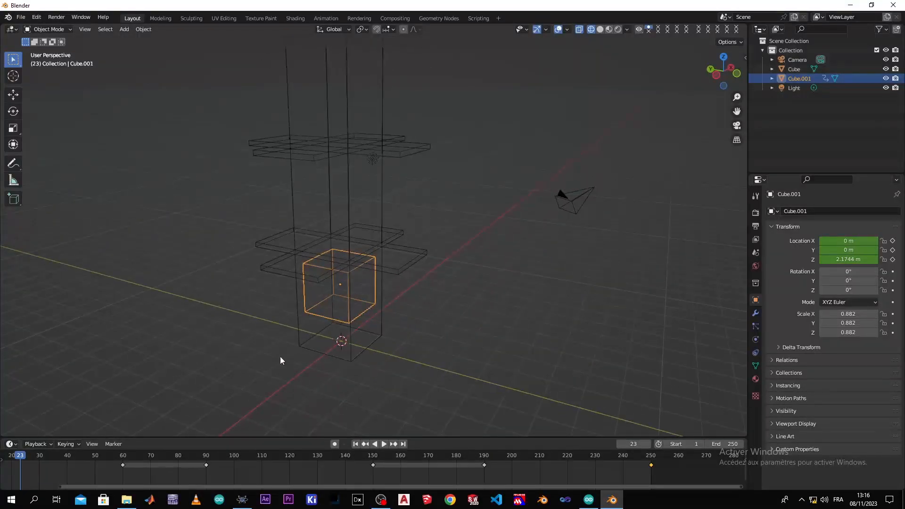
pyautogui.moveTo(218, 375); pyautogui.dragTo(194, 385)
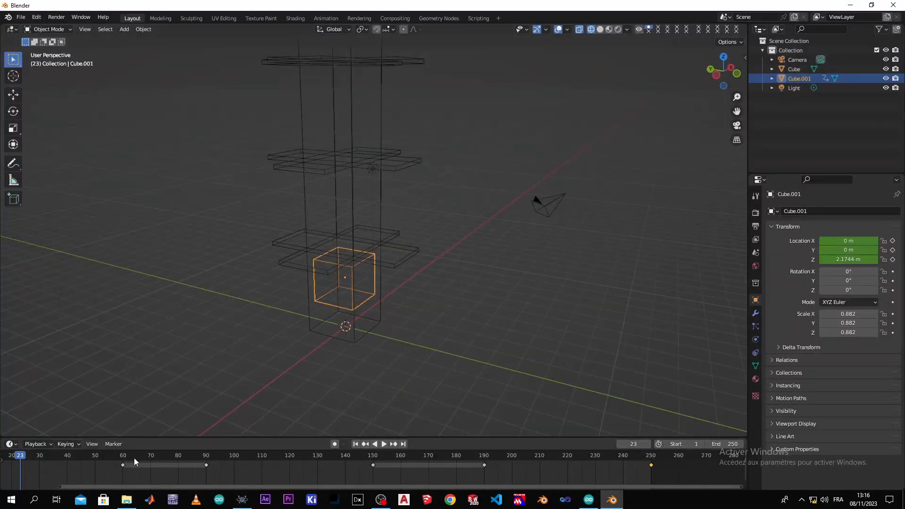
pyautogui.moveTo(195, 437); pyautogui.dragTo(193, 434)
pyautogui.click(169, 429)
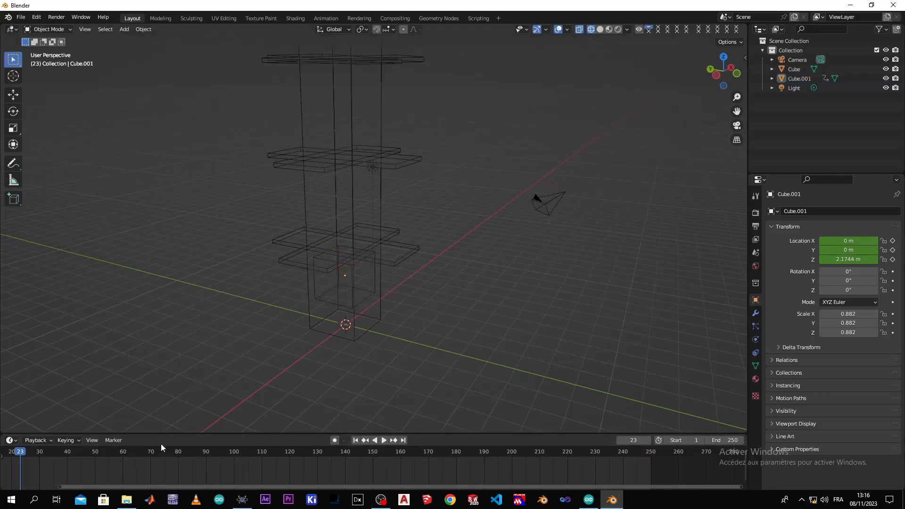
pyautogui.moveTo(113, 484); pyautogui.dragTo(18, 489)
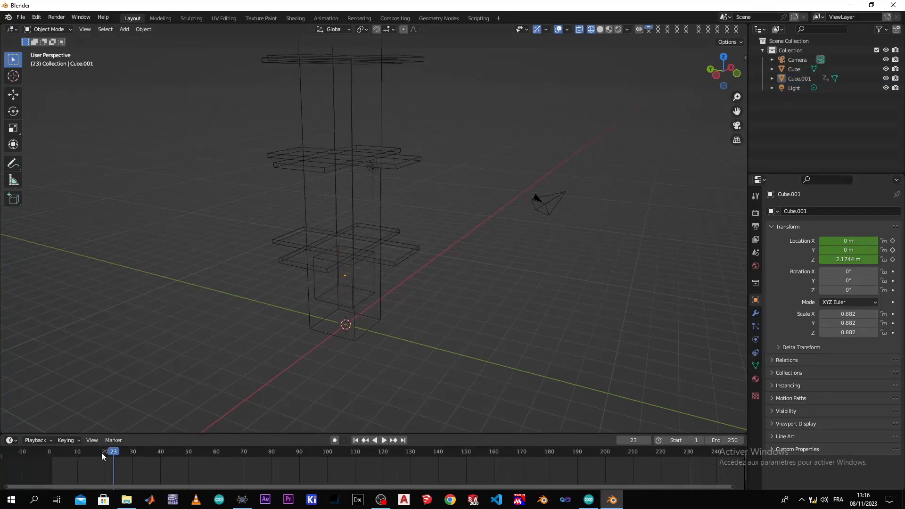
pyautogui.moveTo(115, 453); pyautogui.dragTo(47, 458)
pyautogui.moveTo(377, 349); pyautogui.dragTo(258, 334)
pyautogui.click(422, 303)
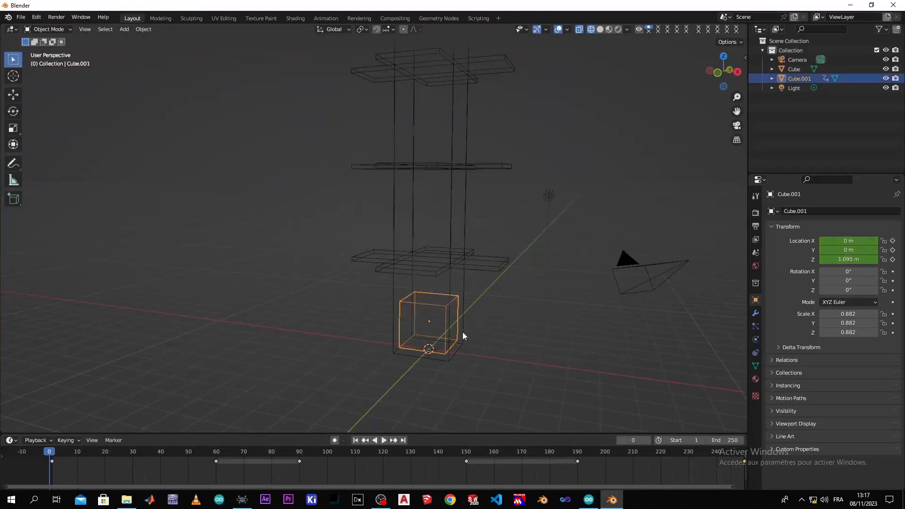
# Play the animation from frame 0 to frame 62 and examine the cube at the lowest platform level from several angles
pyautogui.moveTo(496, 322); pyautogui.dragTo(370, 330)
pyautogui.scroll(2, 319, 361)
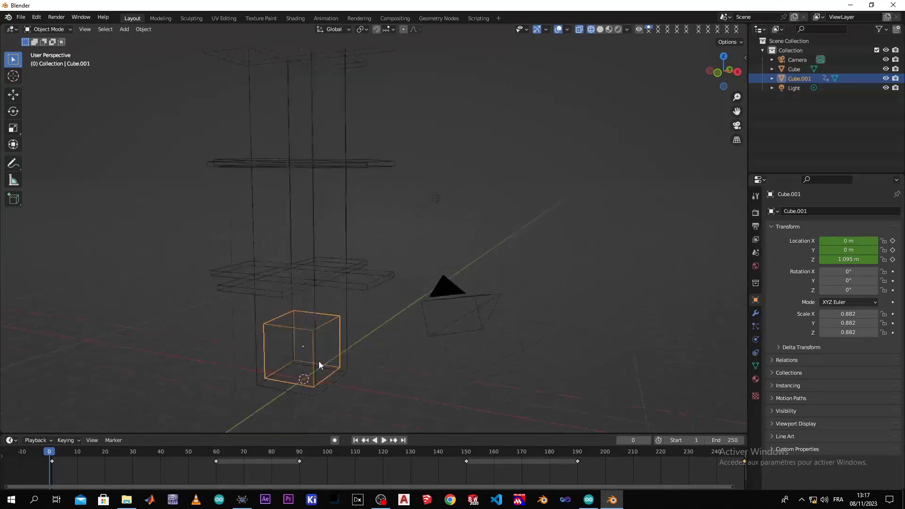
pyautogui.moveTo(285, 375); pyautogui.dragTo(315, 324)
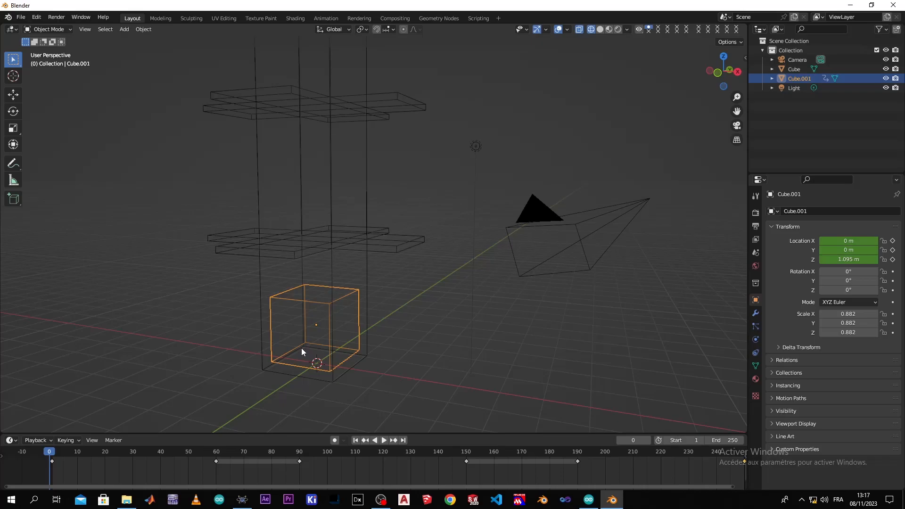
pyautogui.press('space')
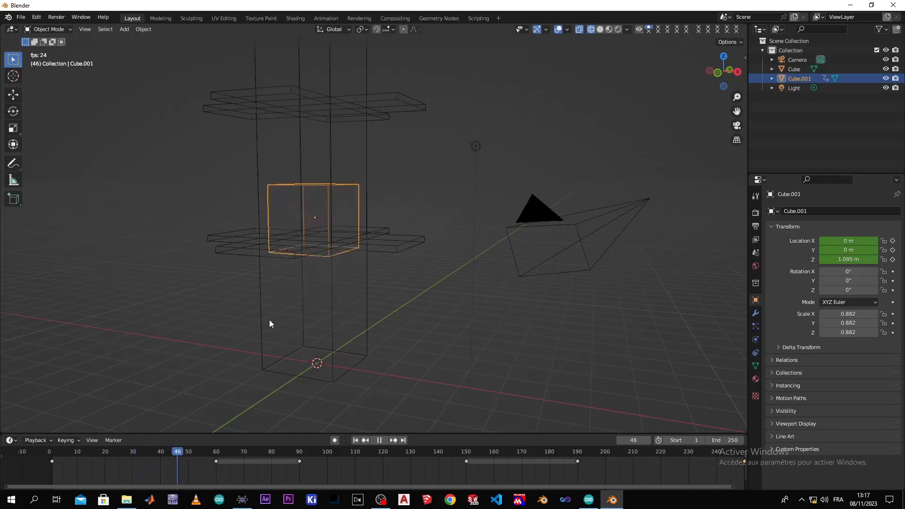
pyautogui.press('space')
pyautogui.moveTo(257, 276); pyautogui.dragTo(267, 301)
pyautogui.moveTo(271, 261)
pyautogui.mouseDown()
pyautogui.moveTo(232, 237)
pyautogui.moveTo(259, 241)
pyautogui.moveTo(257, 262)
pyautogui.mouseUp()
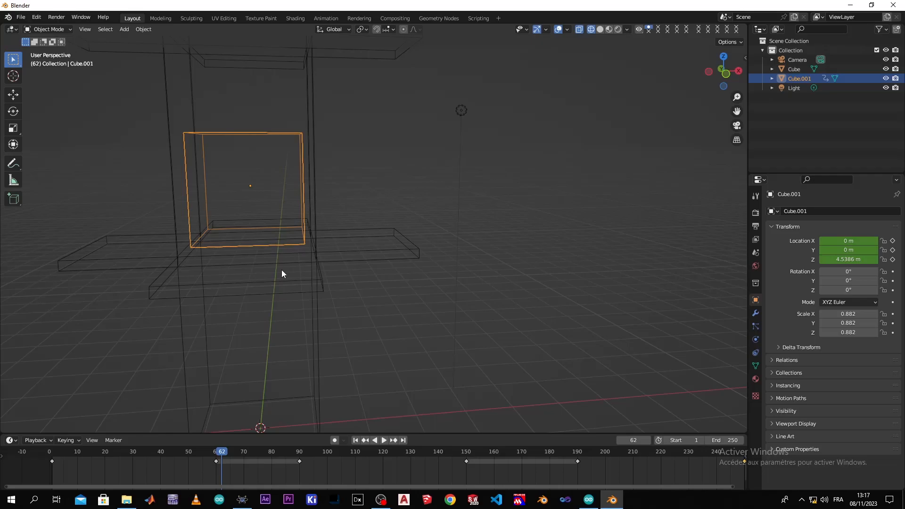
pyautogui.moveTo(285, 275); pyautogui.dragTo(225, 290)
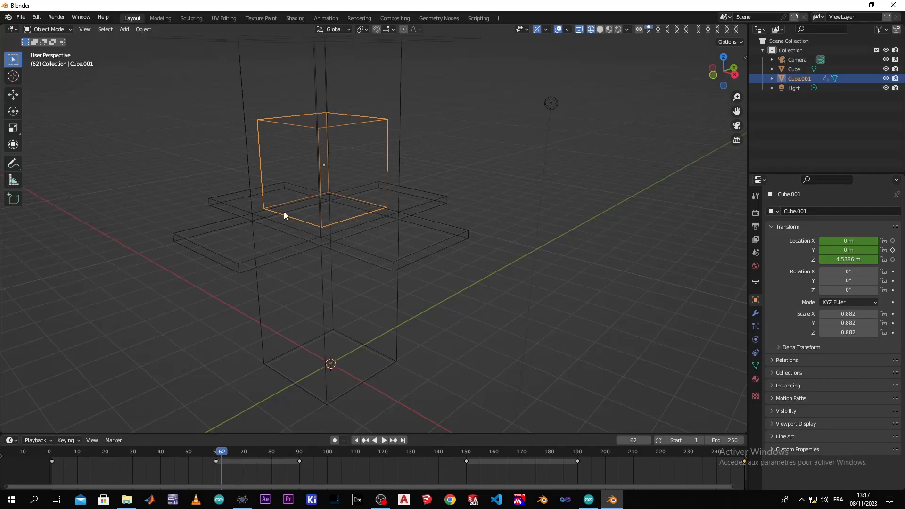
# Resume the animation up to frame 144 and examine the cube's position at the middle platform level
pyautogui.scroll(-1, 302, 211)
pyautogui.scroll(-1, 303, 209)
pyautogui.moveTo(306, 222); pyautogui.dragTo(354, 298)
pyautogui.press('space')
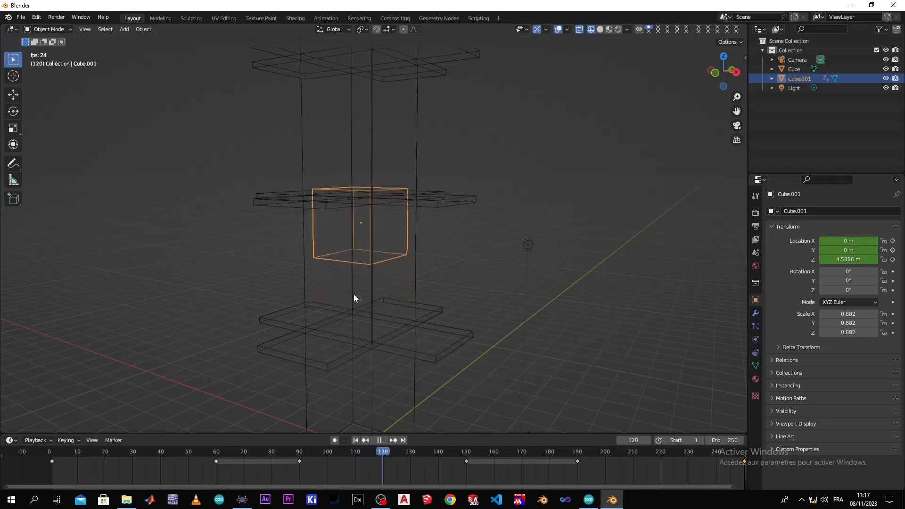
pyautogui.press('space')
pyautogui.moveTo(393, 215); pyautogui.dragTo(369, 197)
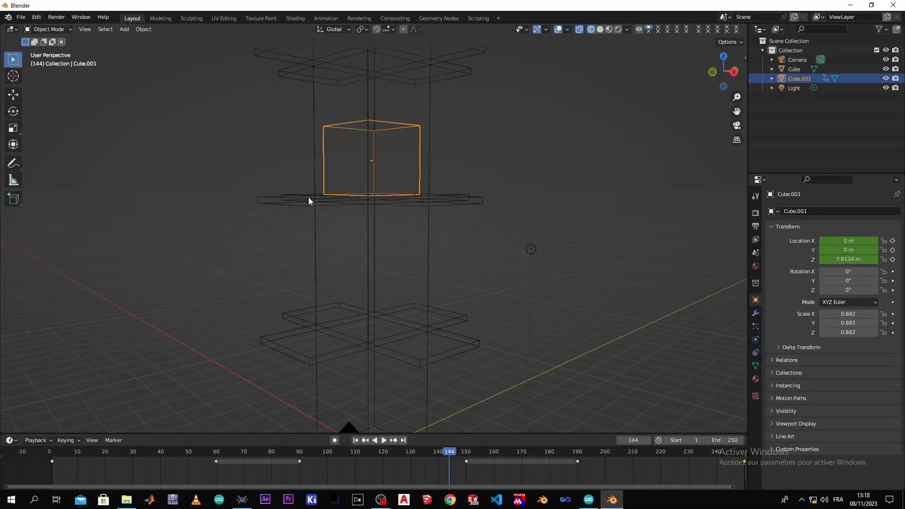
# Play the looping animation with the whole shaft in view and stop it at frame 195
pyautogui.scroll(-4, 364, 159)
pyautogui.moveTo(367, 156); pyautogui.dragTo(370, 174)
pyautogui.press('space')
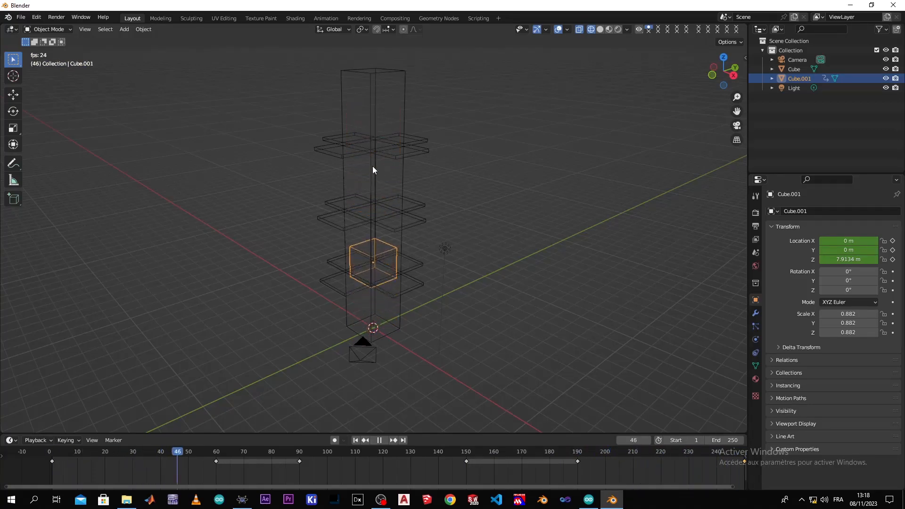
pyautogui.scroll(4, 364, 275)
pyautogui.scroll(-3, 362, 272)
pyautogui.scroll(-1, 361, 270)
pyautogui.moveTo(367, 251); pyautogui.dragTo(370, 229)
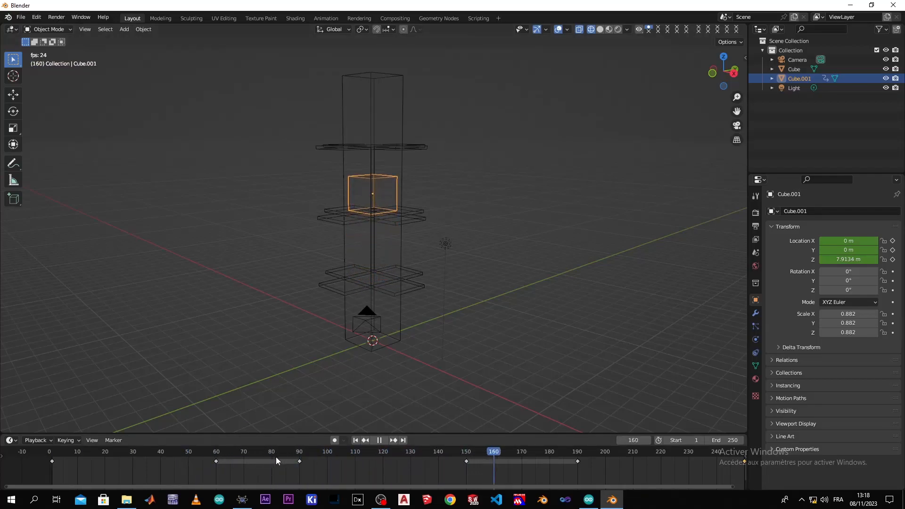
pyautogui.press('space')
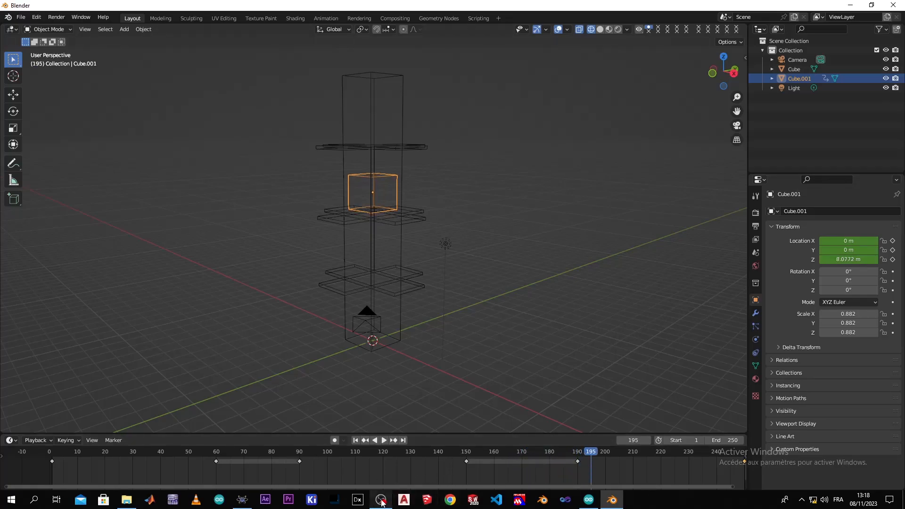
# Check the Arduino elevator schematic in Proteus and return to the 3D shaft scene in Blender
pyautogui.moveTo(326, 501)
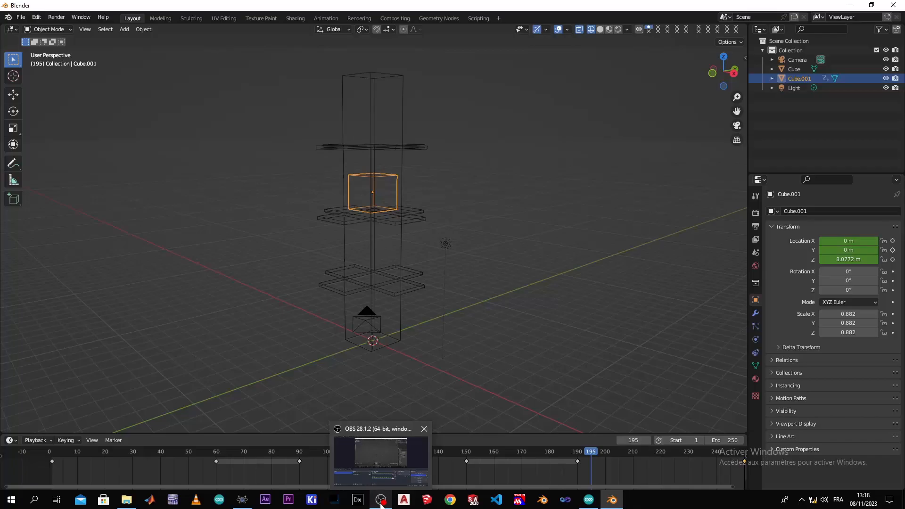
pyautogui.click(242, 501)
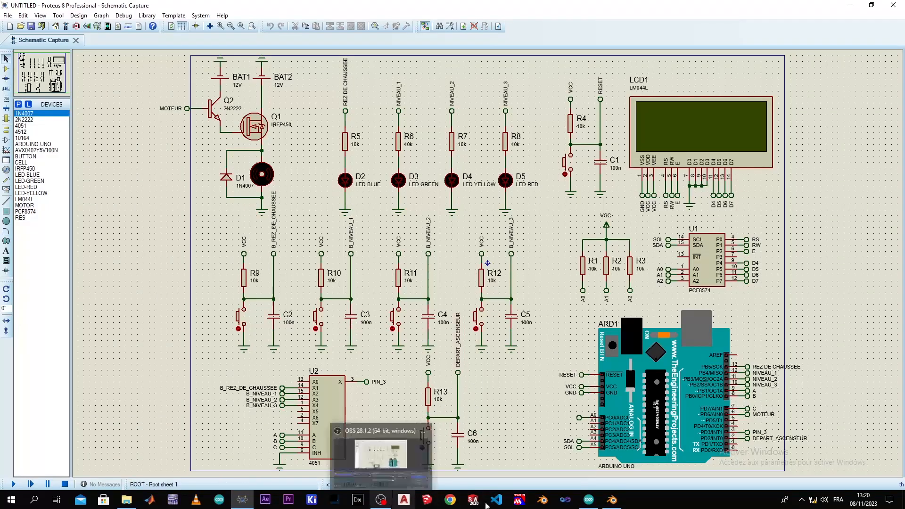
pyautogui.click(612, 500)
pyautogui.moveTo(447, 344)
pyautogui.mouseDown()
pyautogui.moveTo(404, 359)
pyautogui.moveTo(464, 349)
pyautogui.mouseUp()
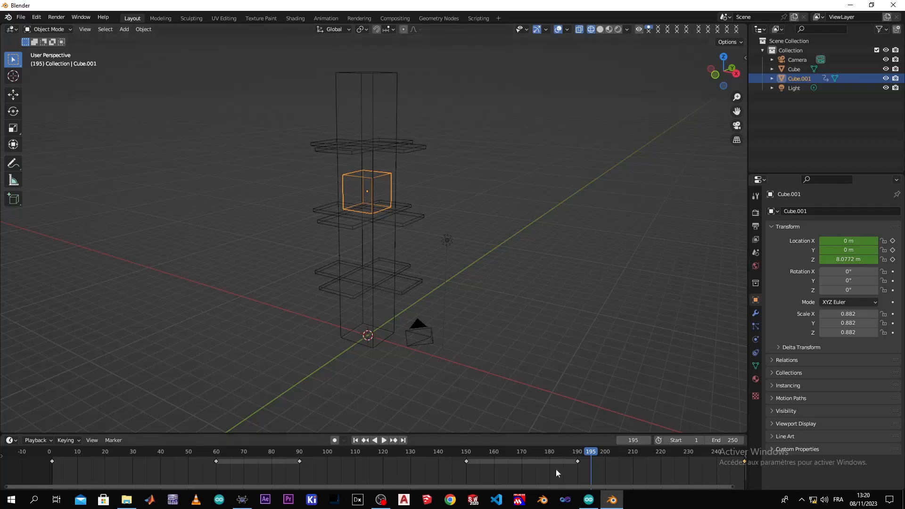
# Scrub the timeline back to frame 112 and select the cube's keyframes at frames 60 and 90
pyautogui.moveTo(591, 451); pyautogui.dragTo(394, 454)
pyautogui.moveTo(327, 459); pyautogui.dragTo(217, 462)
pyautogui.moveTo(402, 453); pyautogui.dragTo(358, 456)
pyautogui.moveTo(356, 462); pyautogui.dragTo(292, 464)
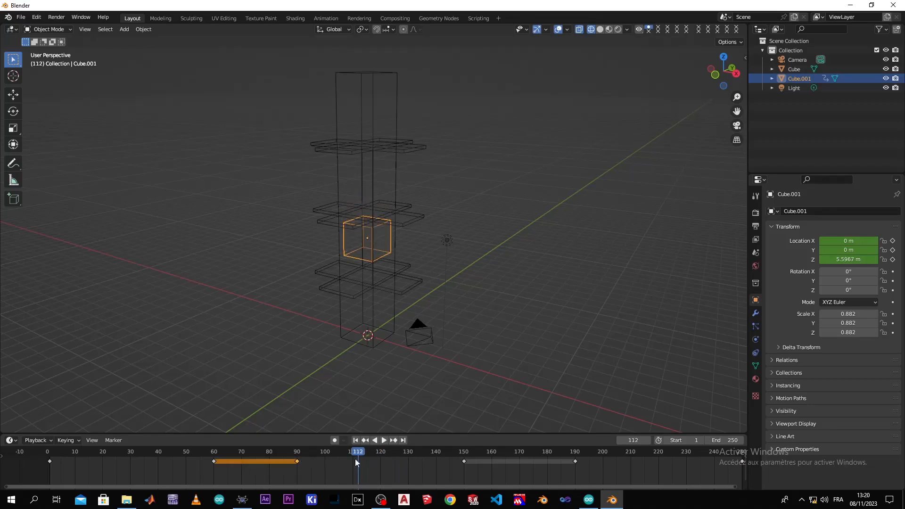
# Rewind to frame 4 and play the cube's ascent through the shaft up to frame 147
pyautogui.moveTo(359, 452); pyautogui.dragTo(59, 460)
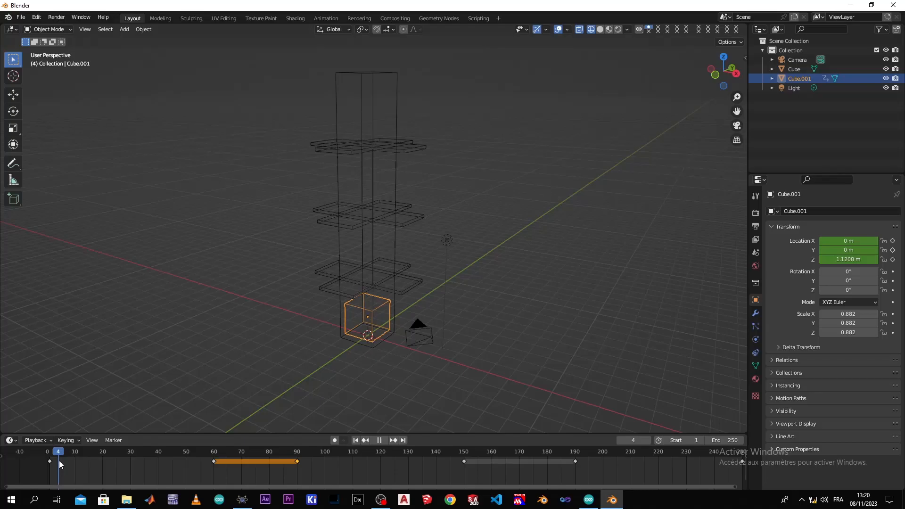
pyautogui.scroll(2, 339, 348)
pyautogui.moveTo(325, 378); pyautogui.dragTo(297, 383)
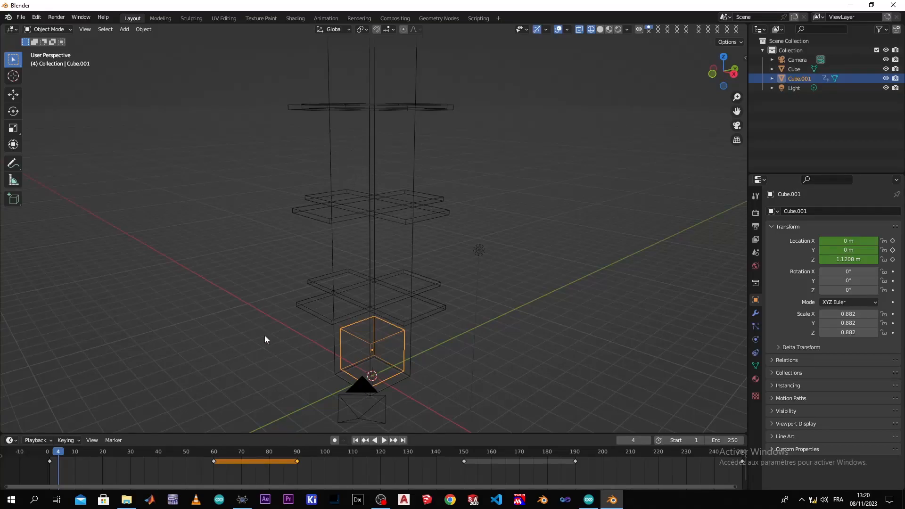
pyautogui.press('space')
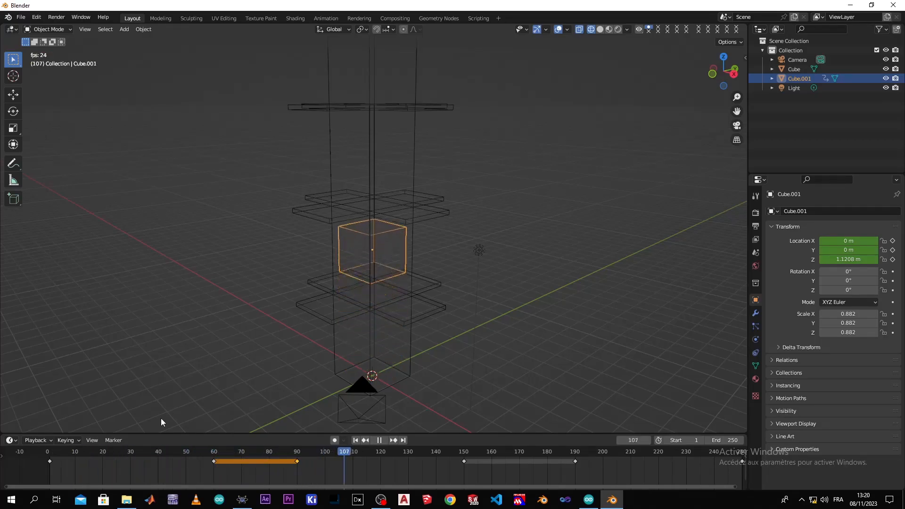
pyautogui.press('space')
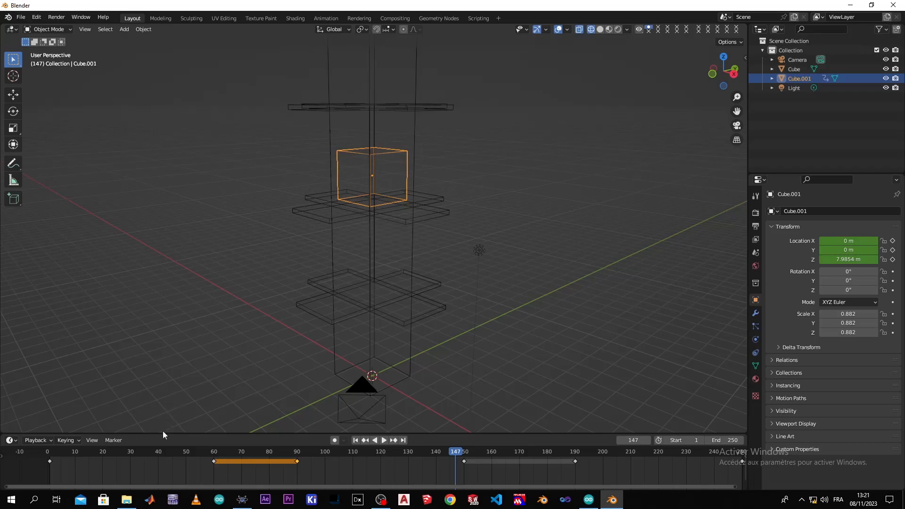
# Replay the cube's ascent in stages from frame 0, pausing at frames 50, 71 and 138
pyautogui.moveTo(458, 458); pyautogui.dragTo(21, 473)
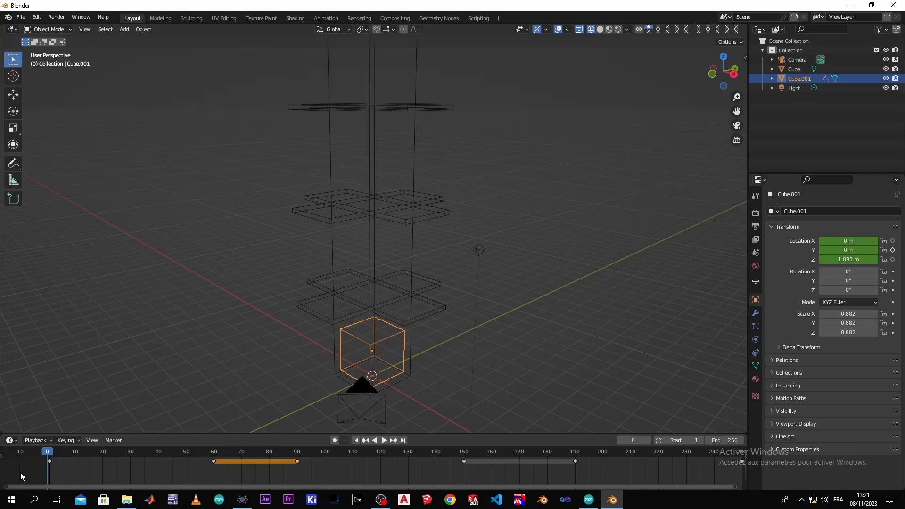
pyautogui.press('space')
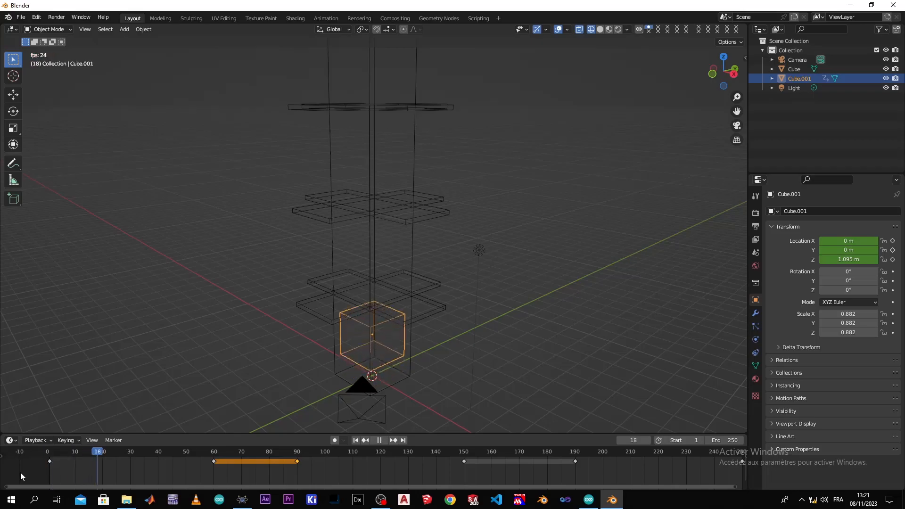
pyautogui.press('space')
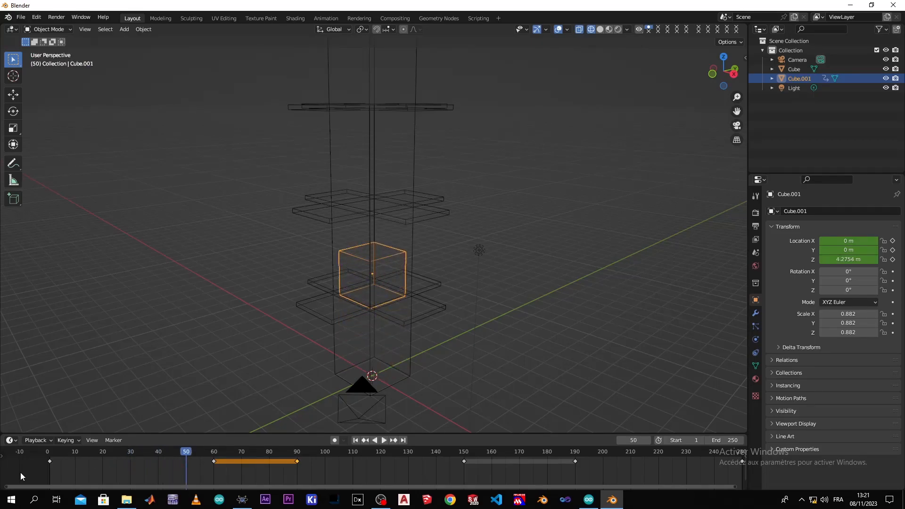
pyautogui.press('space')
pyautogui.press('space')
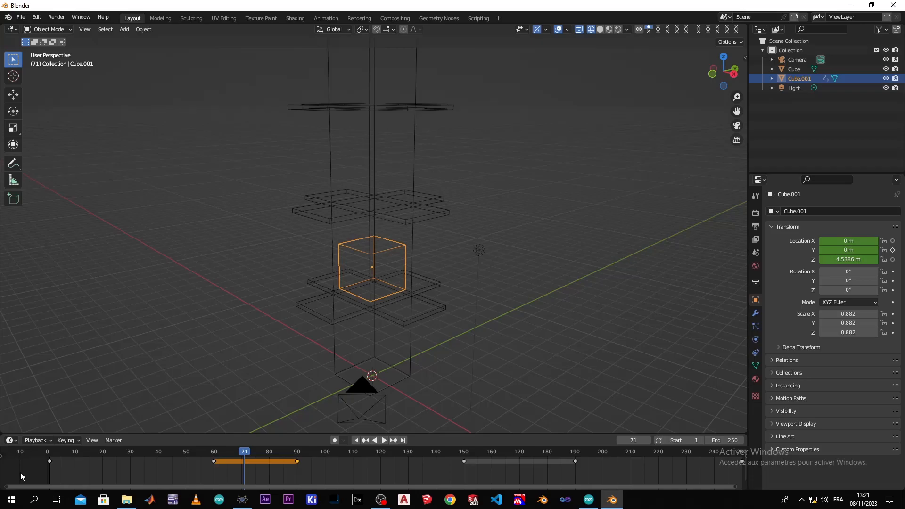
pyautogui.press('space')
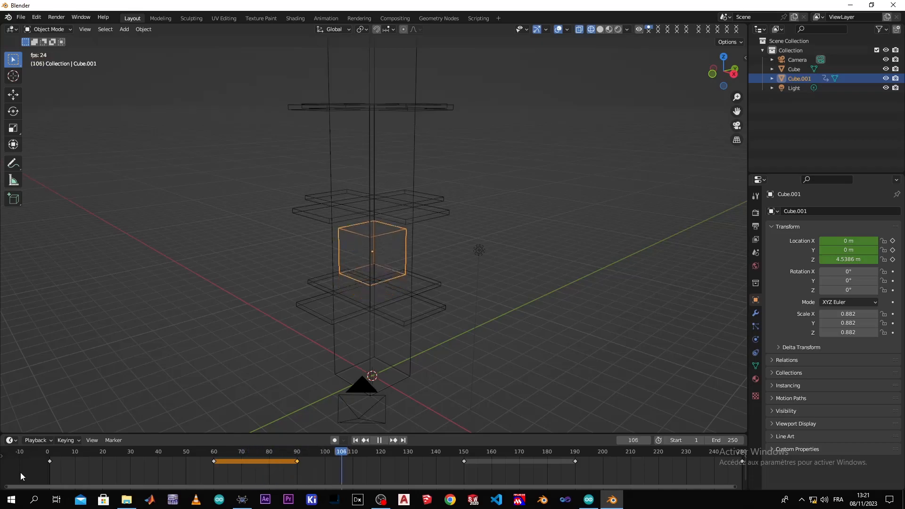
pyautogui.press('space')
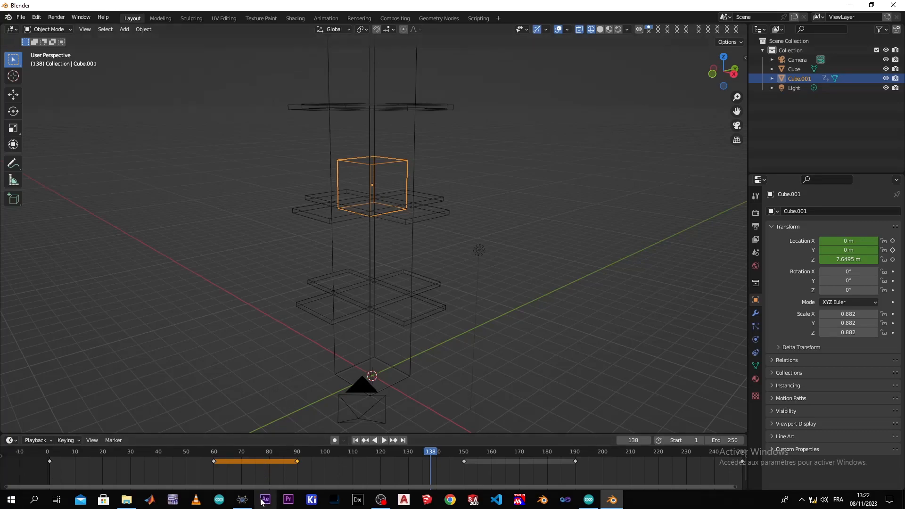
# Switch to the Proteus schematic and examine the Arduino UNO pin connections, the floor push-button circuits and the 4051 multiplexer
pyautogui.click(241, 499)
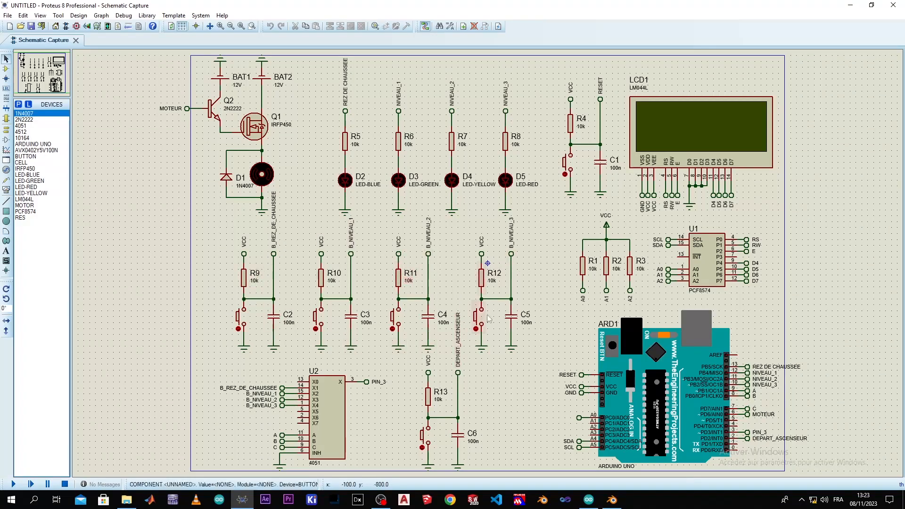
pyautogui.scroll(1, 756, 457)
pyautogui.scroll(1, 459, 263)
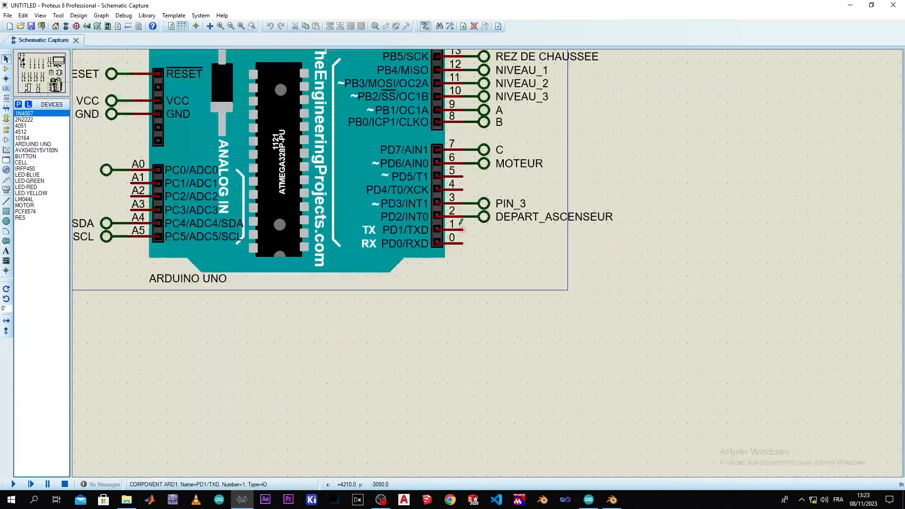
pyautogui.scroll(-3, 465, 209)
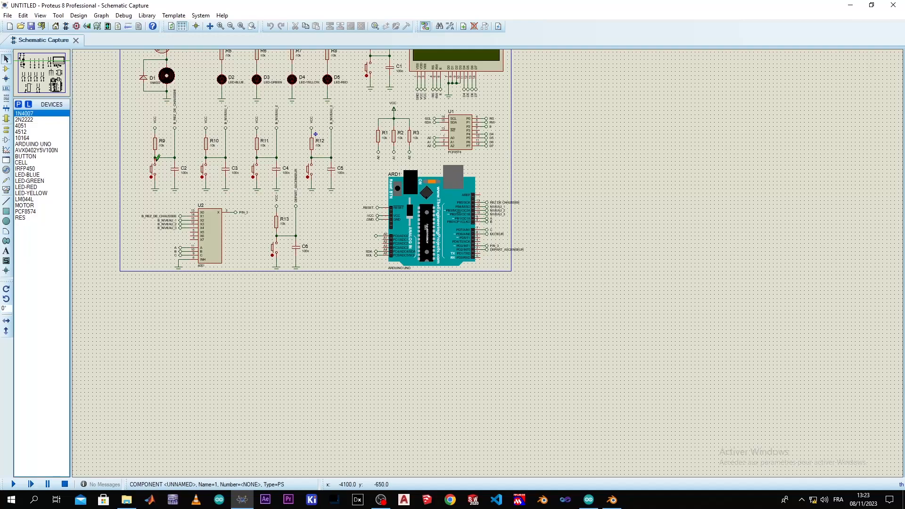
pyautogui.scroll(2, 315, 133)
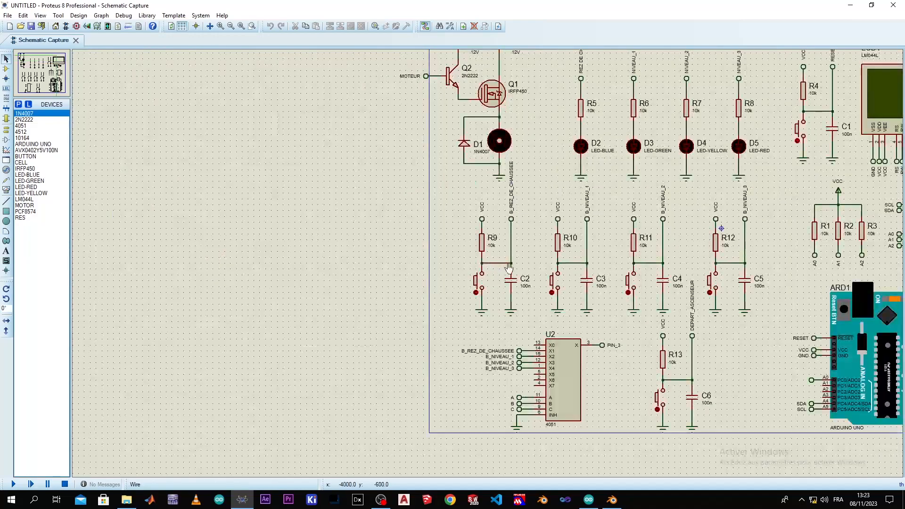
pyautogui.click(371, 239)
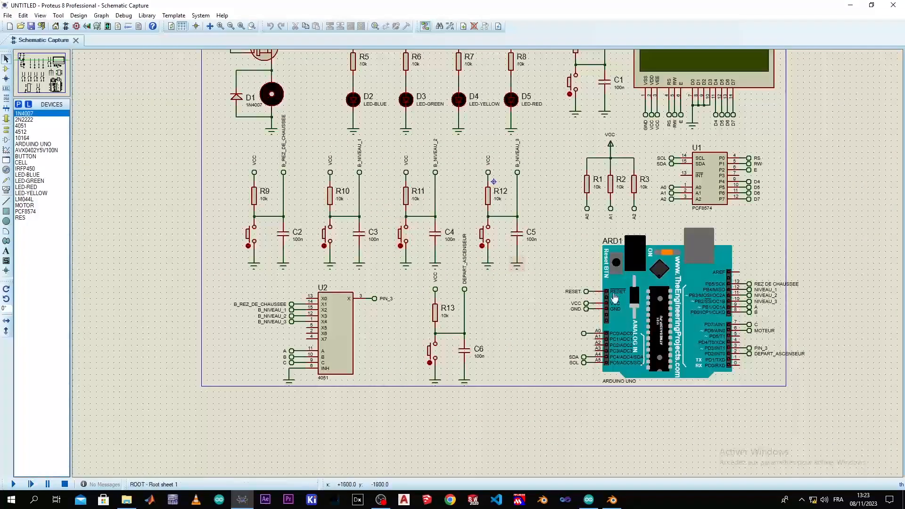
pyautogui.click(710, 338)
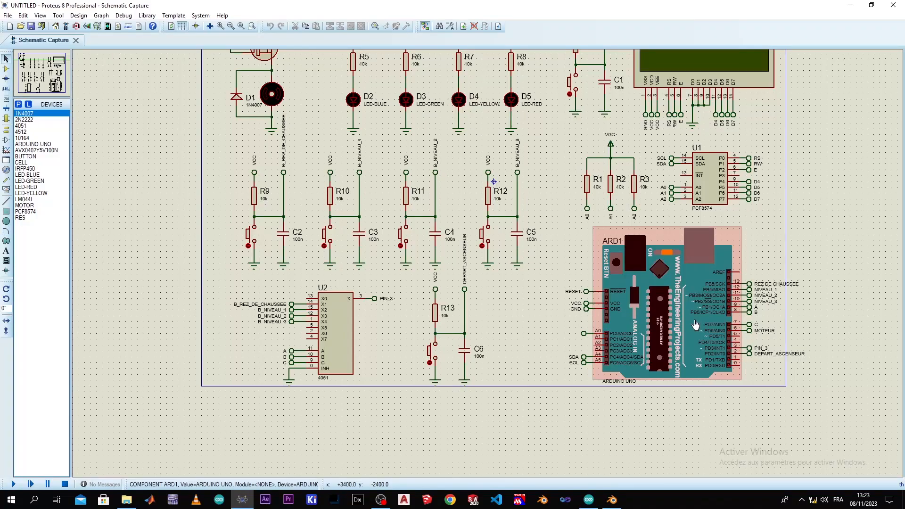
# Trace the PIN_3 signal and the A, B and C select lines between the 4051 multiplexer and the Arduino UNO pins
pyautogui.click(754, 359)
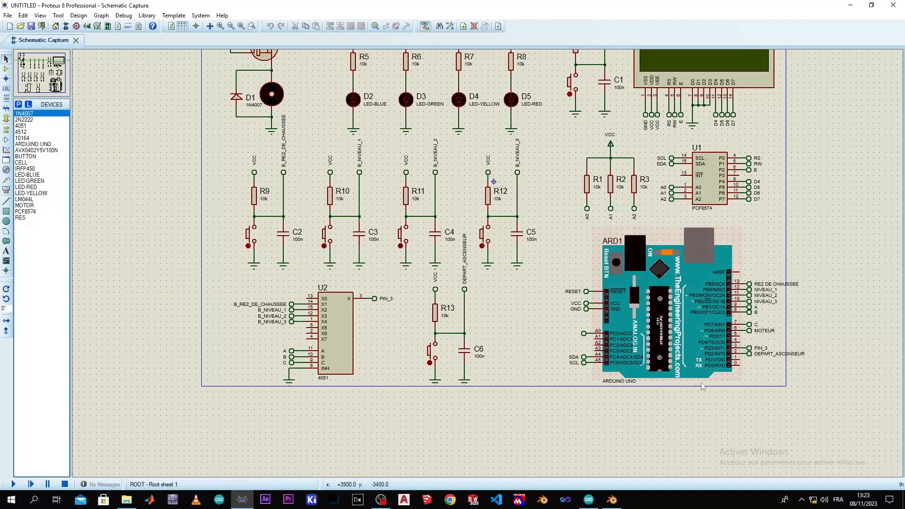
pyautogui.scroll(3, 487, 262)
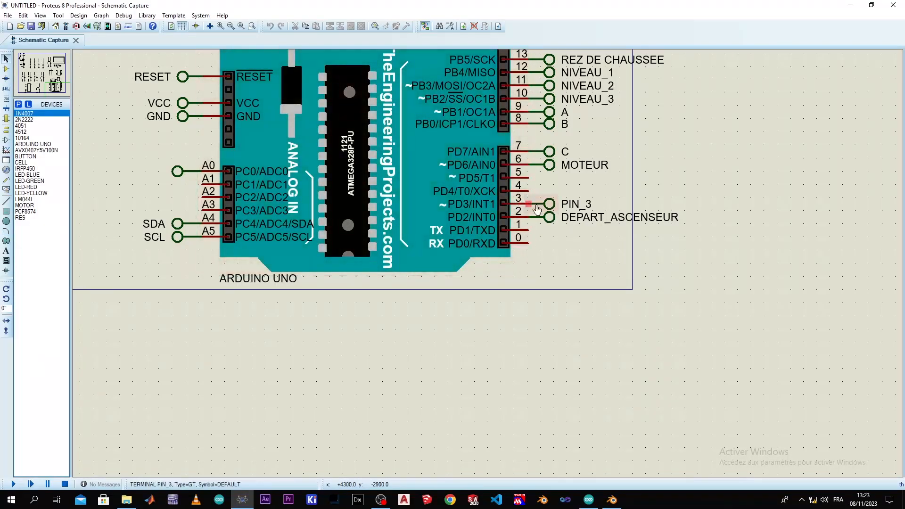
pyautogui.scroll(-3, 549, 208)
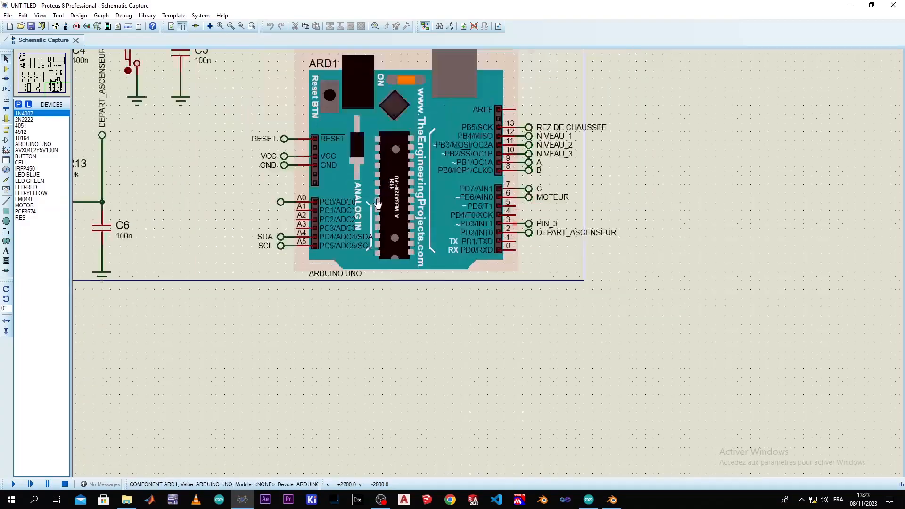
pyautogui.scroll(1, 339, 233)
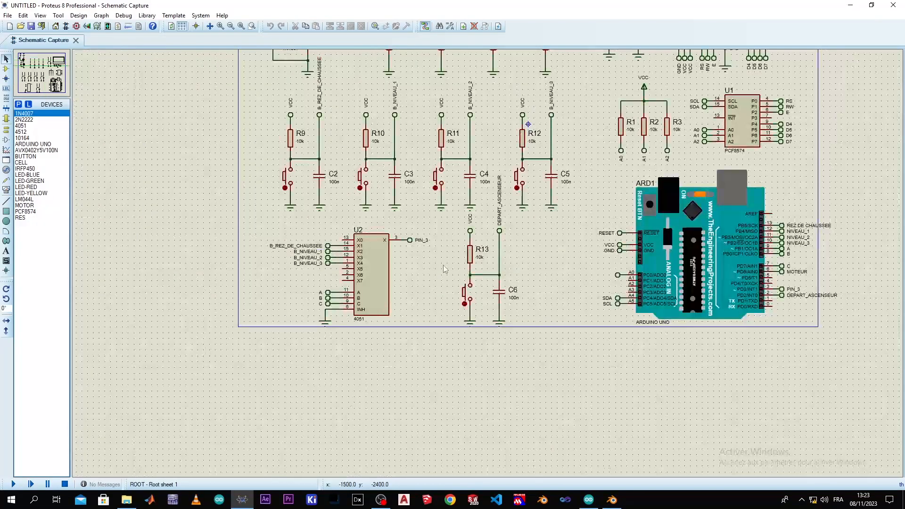
pyautogui.scroll(1, 392, 277)
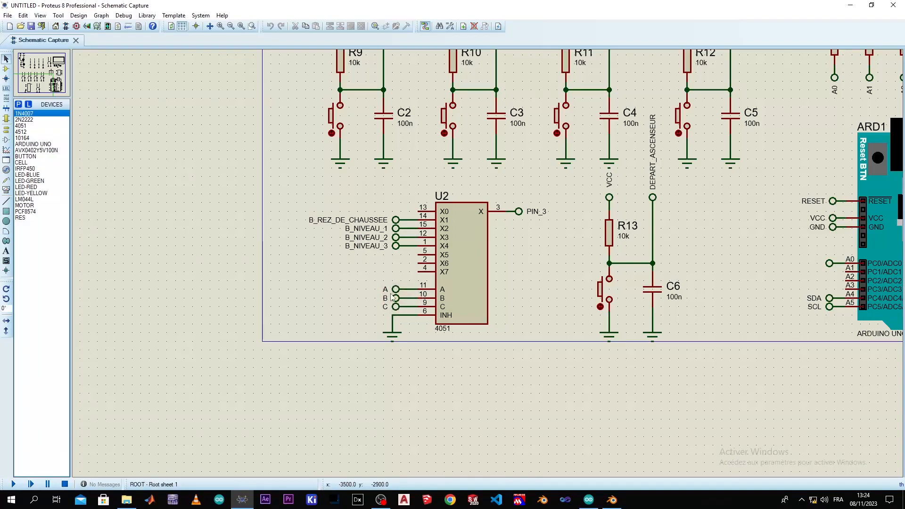
pyautogui.scroll(-2, 392, 297)
pyautogui.scroll(5, 832, 229)
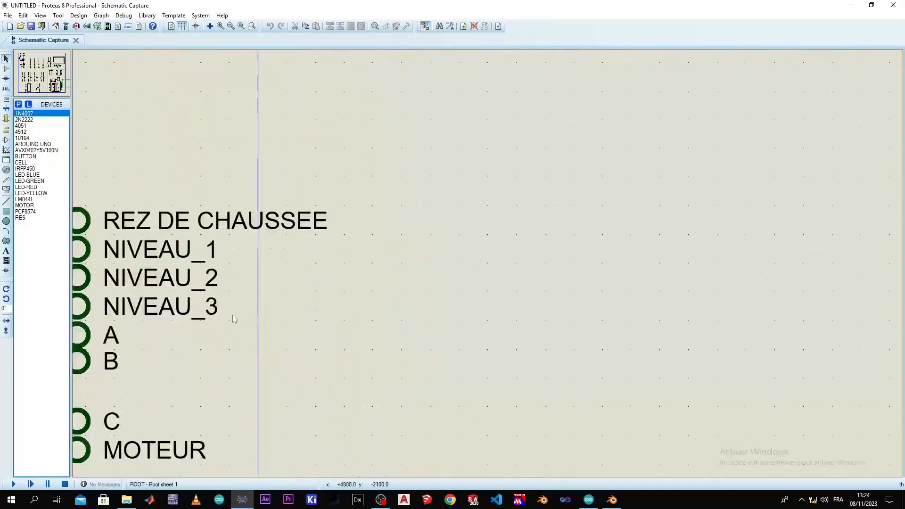
pyautogui.scroll(-1, 236, 319)
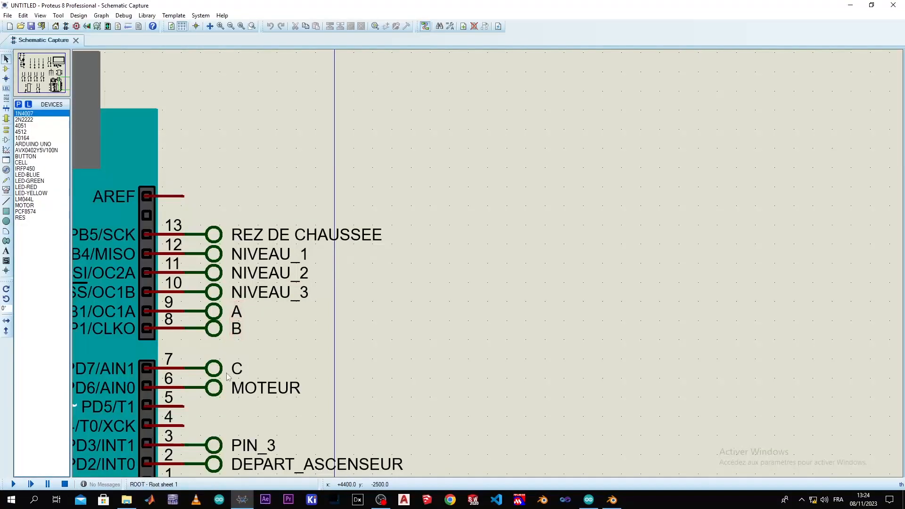
pyautogui.scroll(-3, 198, 325)
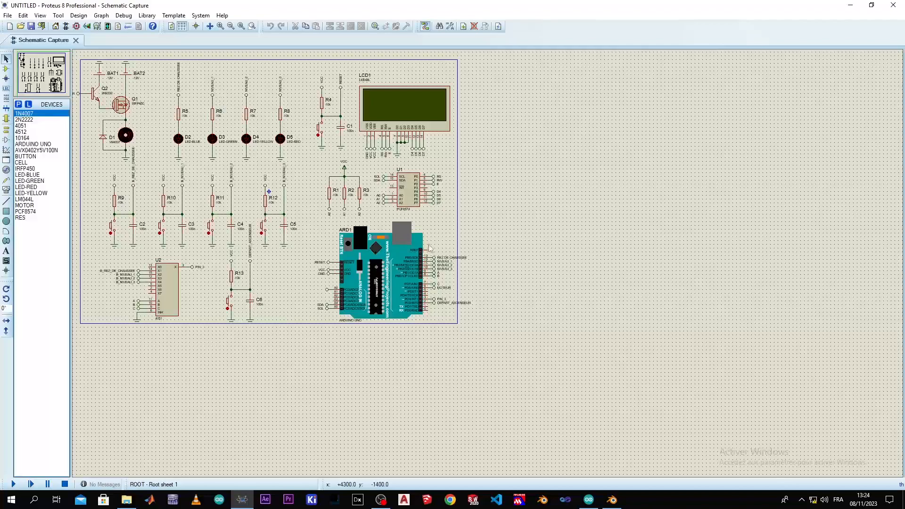
# Examine the MOTEUR connection on Arduino pin 6, and bring the complete elevator schematic back into view
pyautogui.scroll(3, 429, 247)
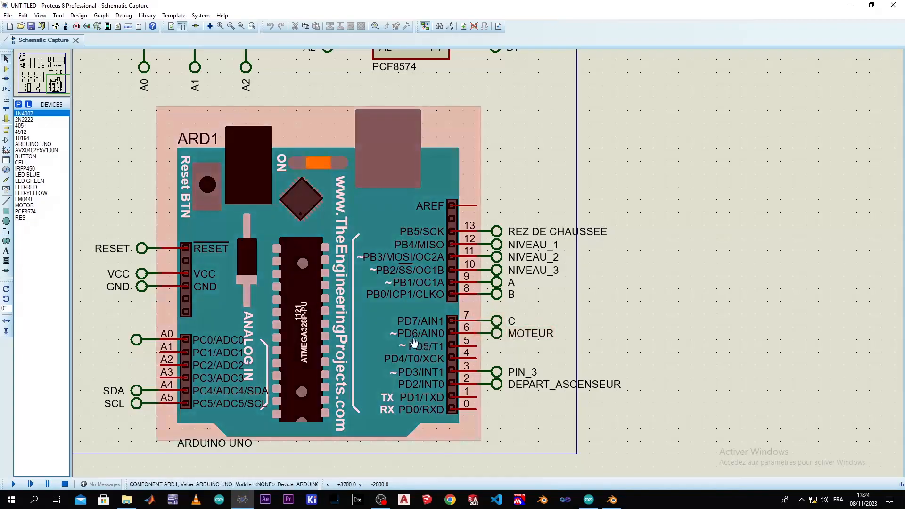
pyautogui.scroll(3, 408, 342)
pyautogui.scroll(1, 488, 264)
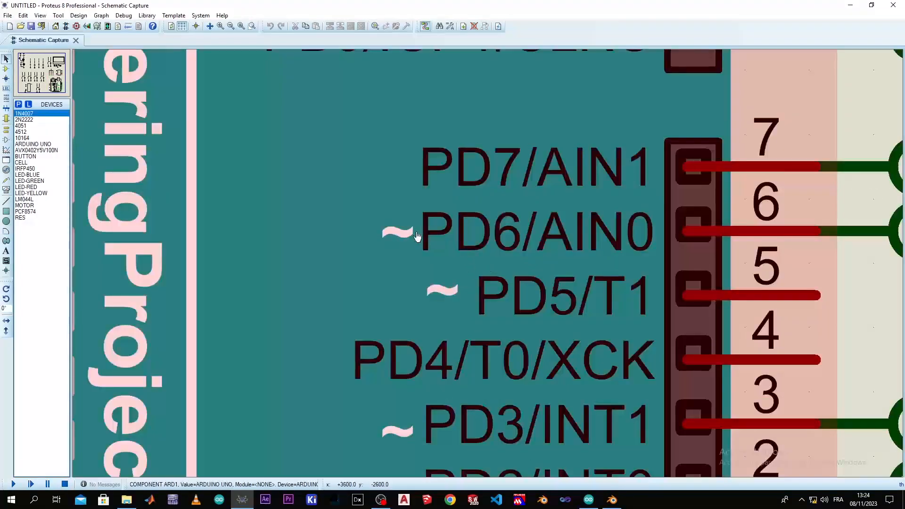
pyautogui.scroll(-3, 815, 210)
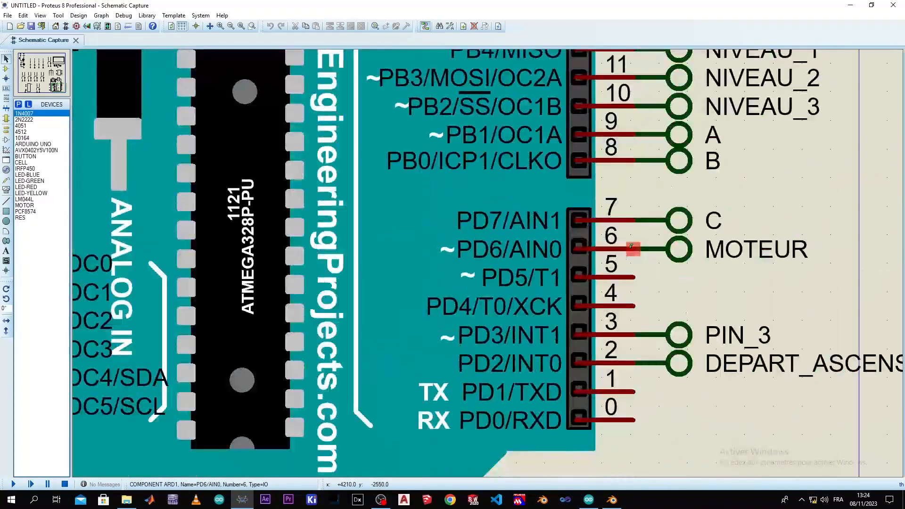
pyautogui.scroll(-1, 414, 229)
pyautogui.scroll(-2, 343, 160)
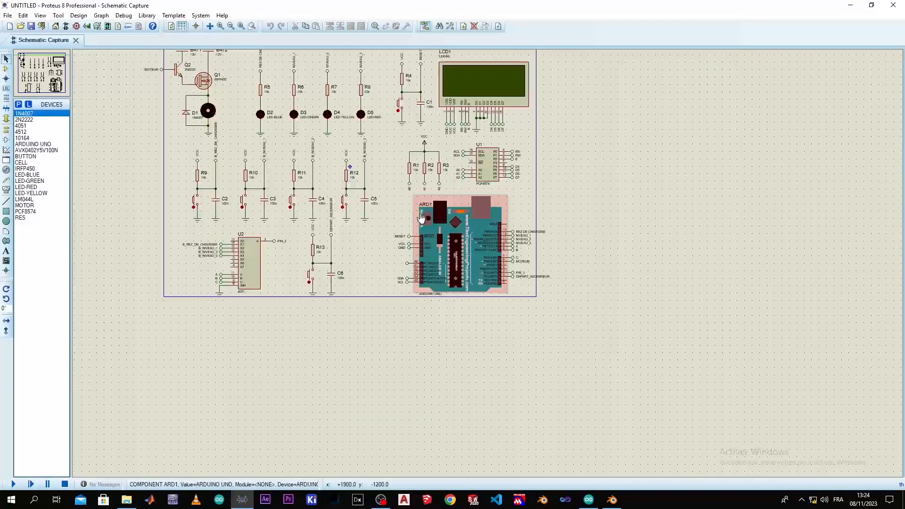
pyautogui.middleClick(382, 137)
pyautogui.click(409, 238)
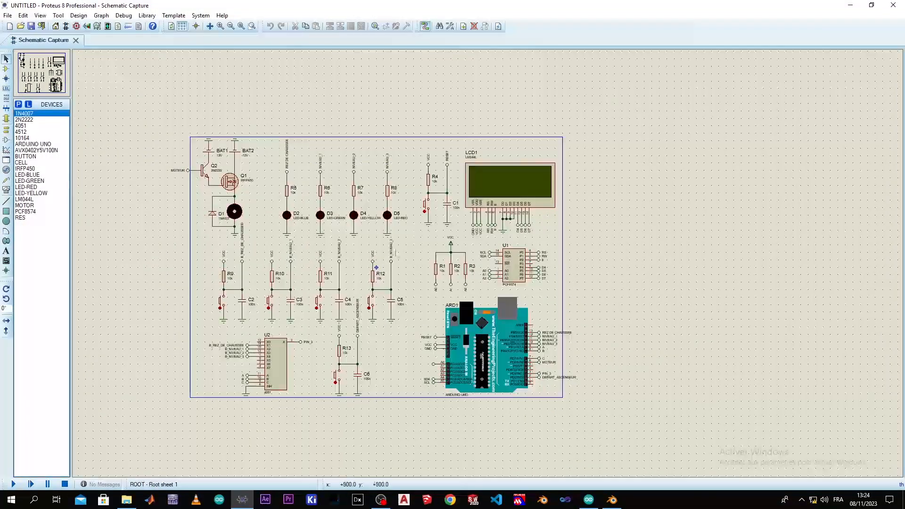
pyautogui.scroll(1, 396, 252)
pyautogui.middleClick(511, 272)
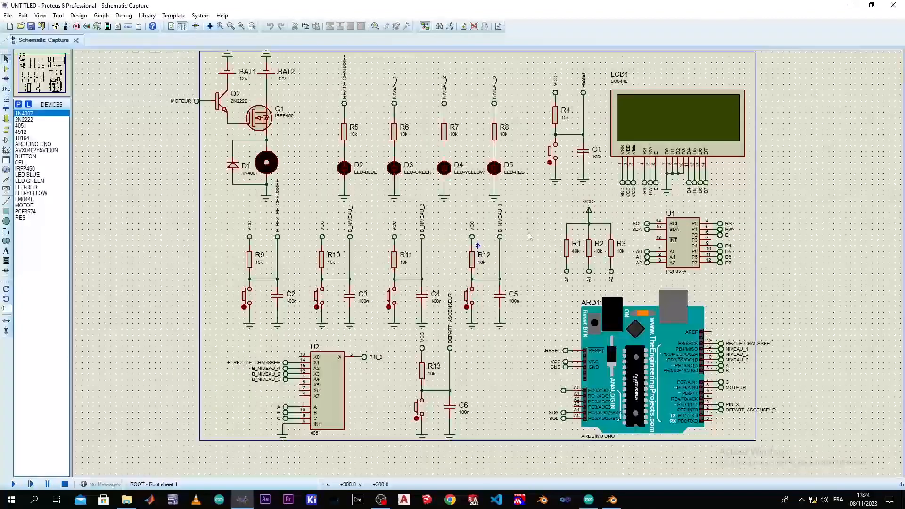
pyautogui.click(512, 254)
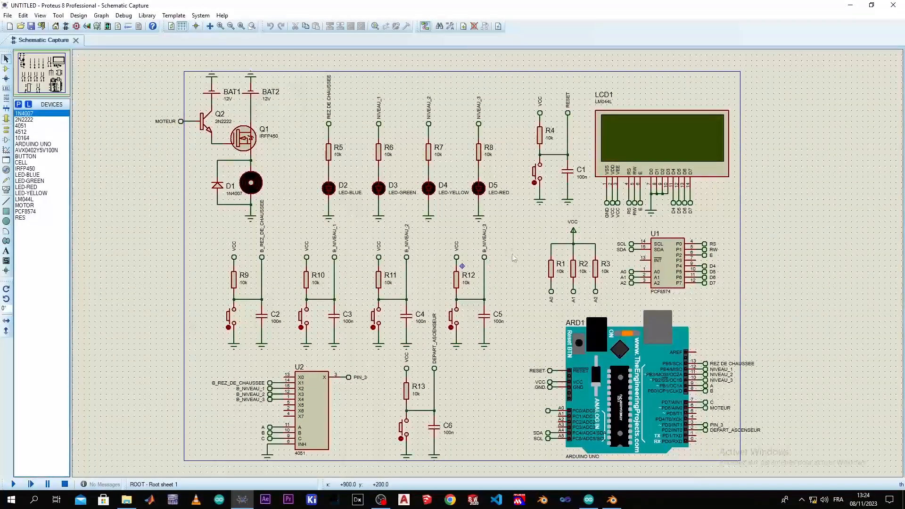
# Switch to the Arduino IDE and review the setup() and loop() code of PROGRAMME_ASCENSEUR against the Proteus schematic
pyautogui.click(589, 499)
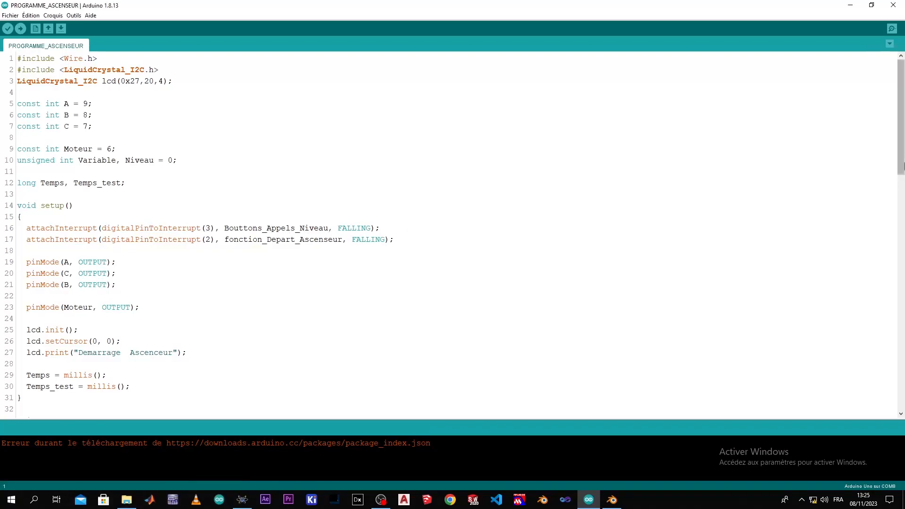
pyautogui.moveTo(900, 72); pyautogui.dragTo(900, 185)
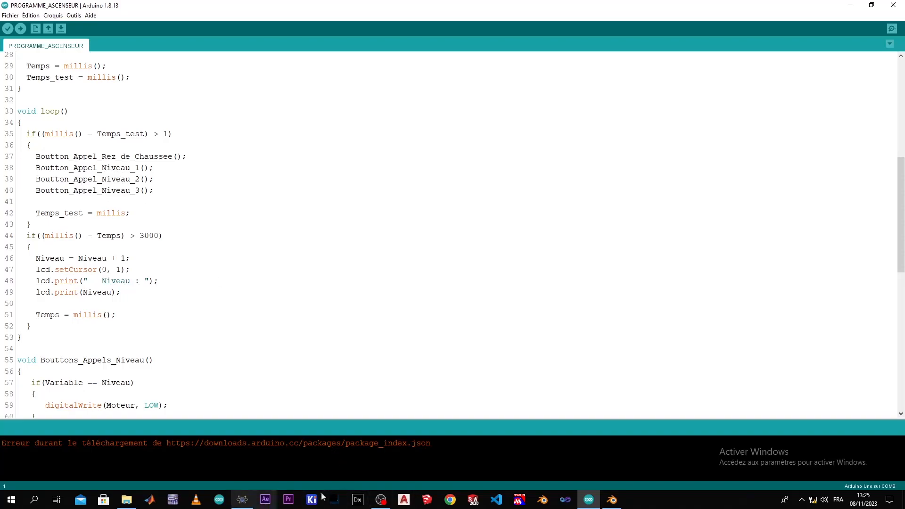
pyautogui.click(244, 503)
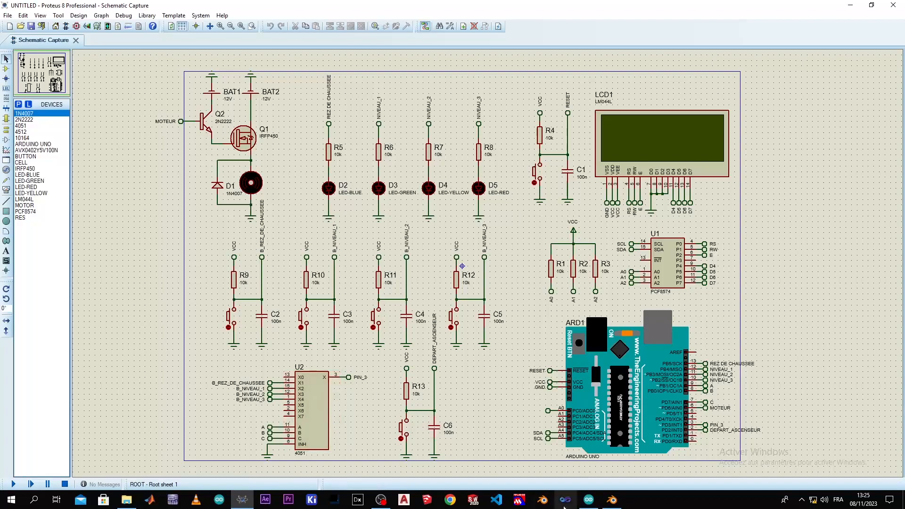
pyautogui.click(589, 503)
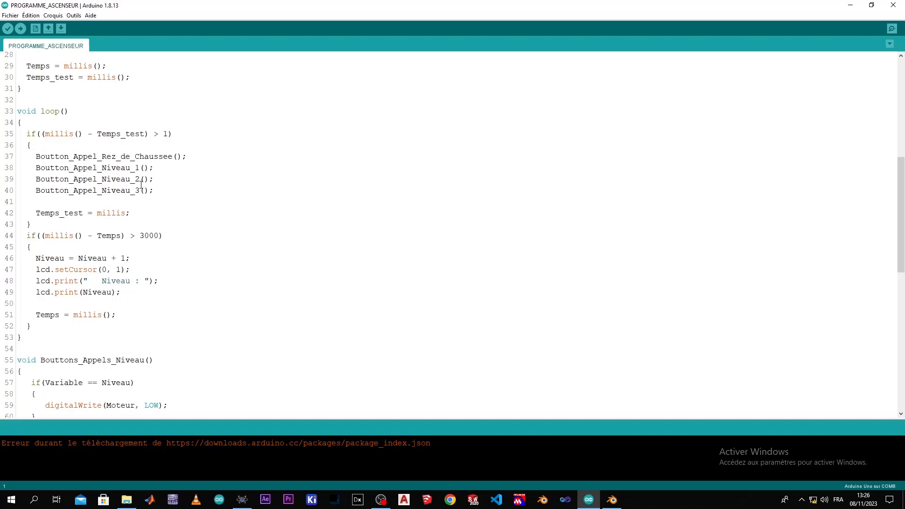
# Review Bouttons_Appels_Niveau, highlighting its Variable == Niveau condition, the Boutton_Appel_Niveau_1 call in loop() and the line setting Moteur LOW
pyautogui.scroll(-2, 183, 236)
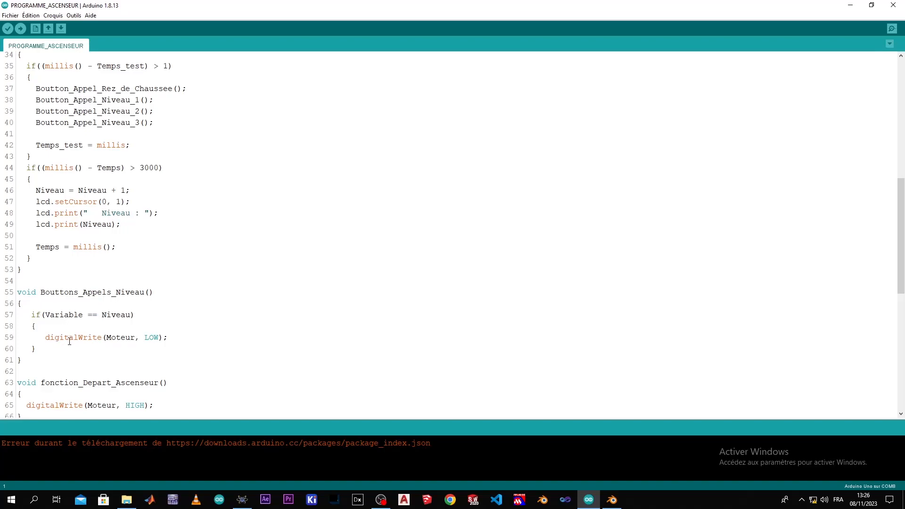
pyautogui.tripleClick(56, 317)
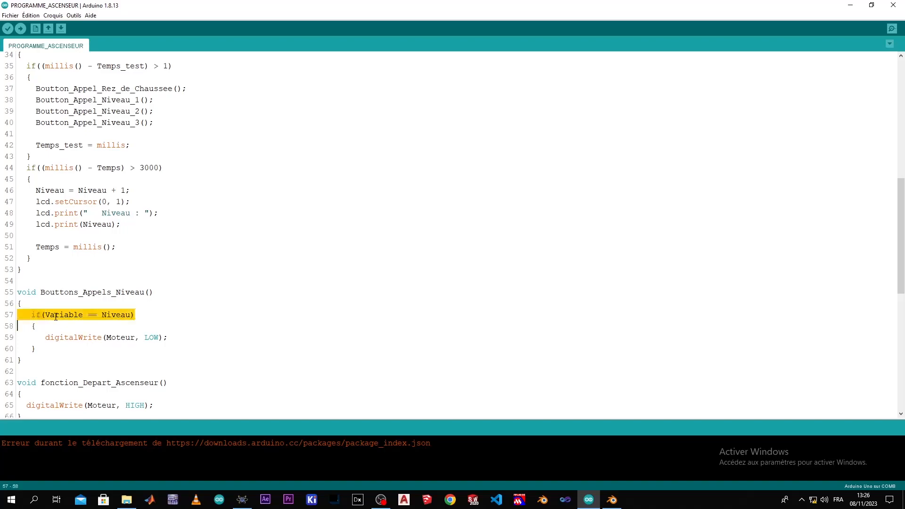
pyautogui.click(125, 315)
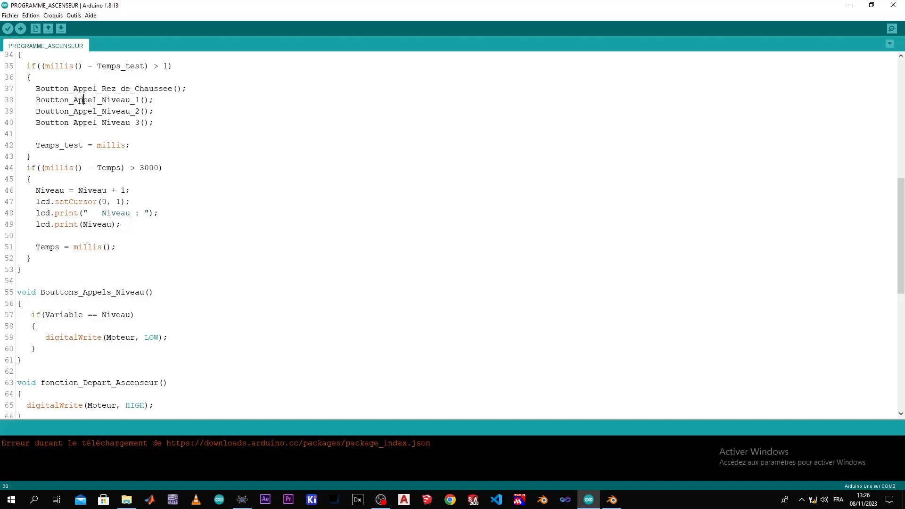
pyautogui.doubleClick(82, 100)
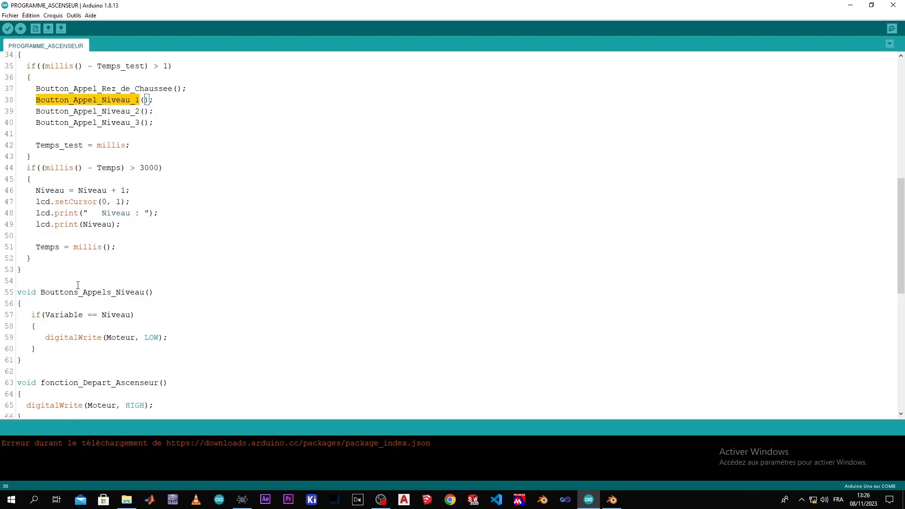
pyautogui.tripleClick(69, 314)
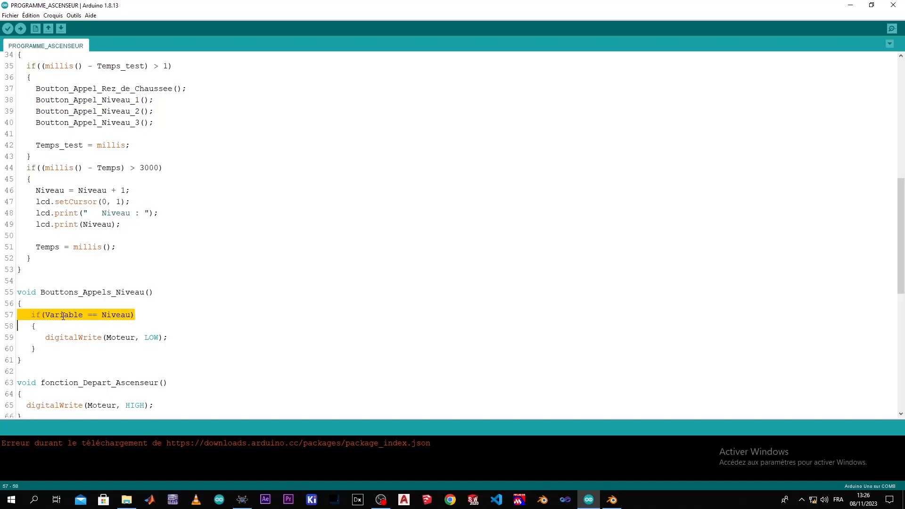
pyautogui.click(64, 315)
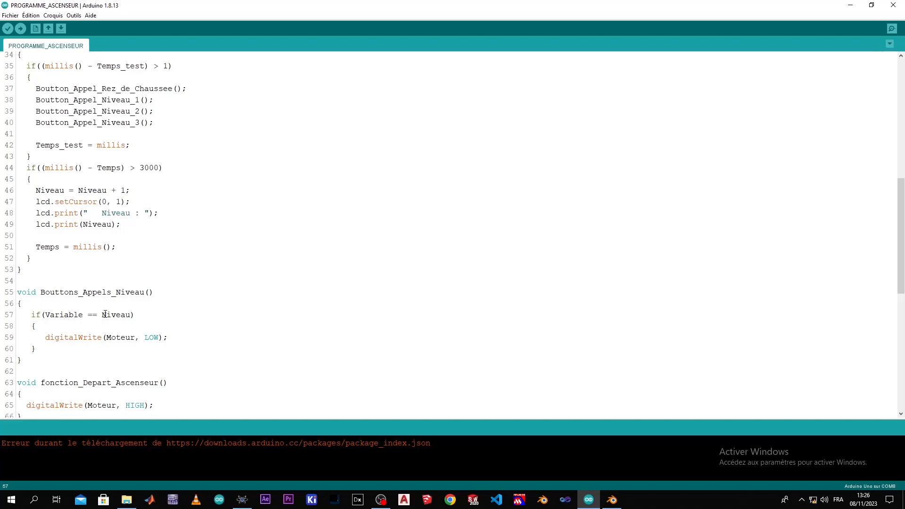
pyautogui.tripleClick(106, 338)
pyautogui.click(136, 338)
# Read fonction_Depart_Ascenseur and the four floor-call functions, highlighting the Variable = 2 line in Boutton_Appel_Niveau_2
pyautogui.scroll(-2, 137, 339)
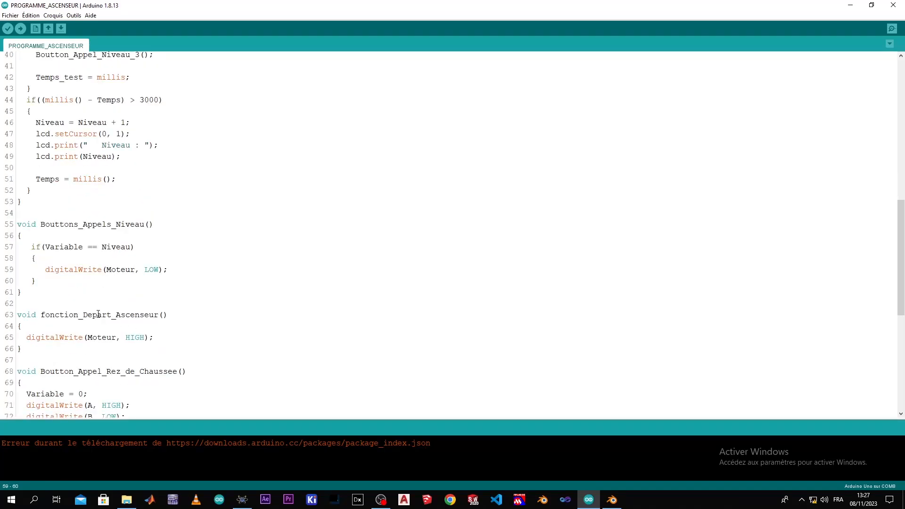
pyautogui.scroll(-9, 97, 318)
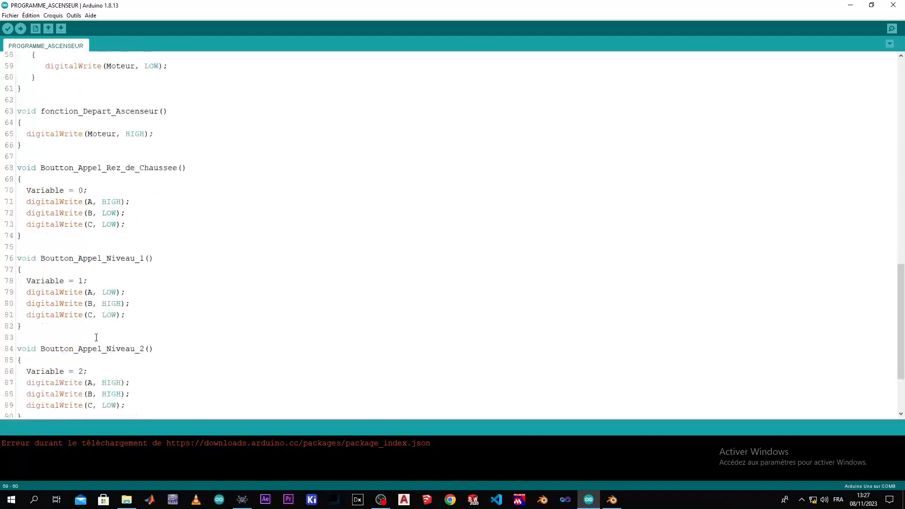
pyautogui.scroll(-1, 96, 338)
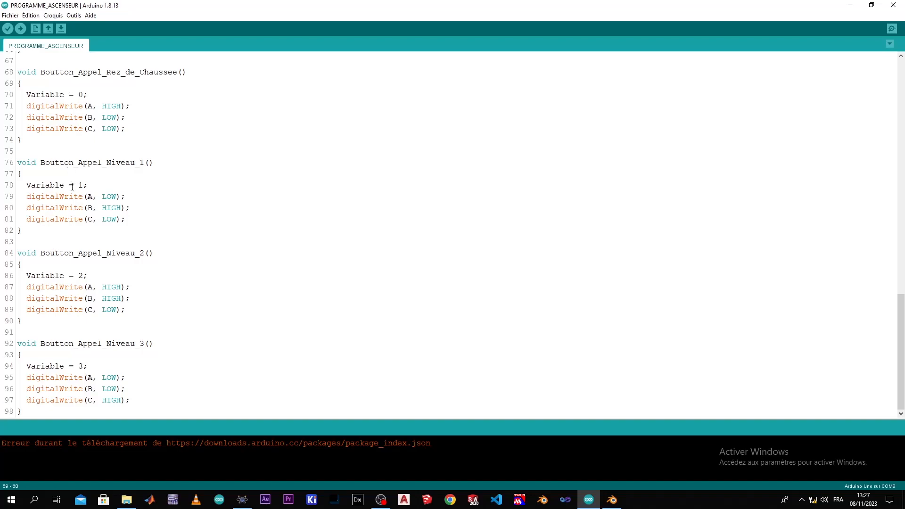
pyautogui.tripleClick(68, 277)
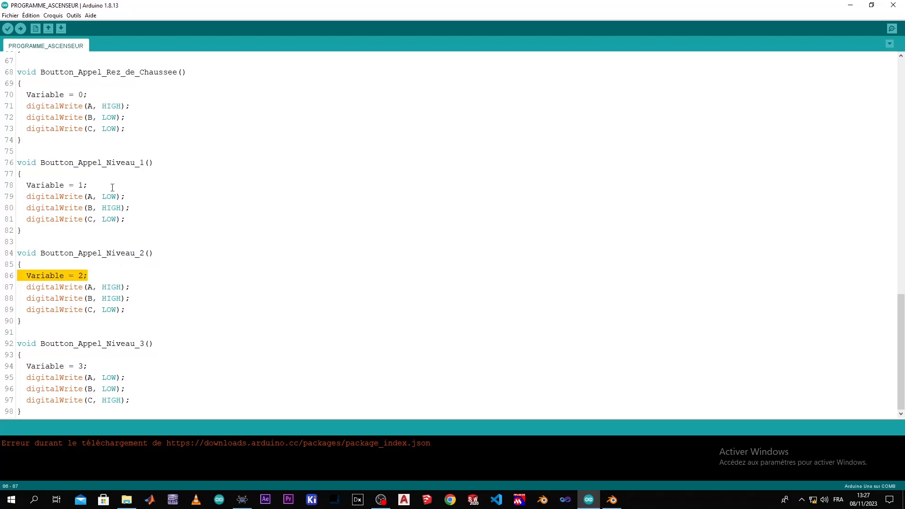
# Compile the elevator sketch, and switch to Proteus to run the circuit simulation
pyautogui.click(8, 28)
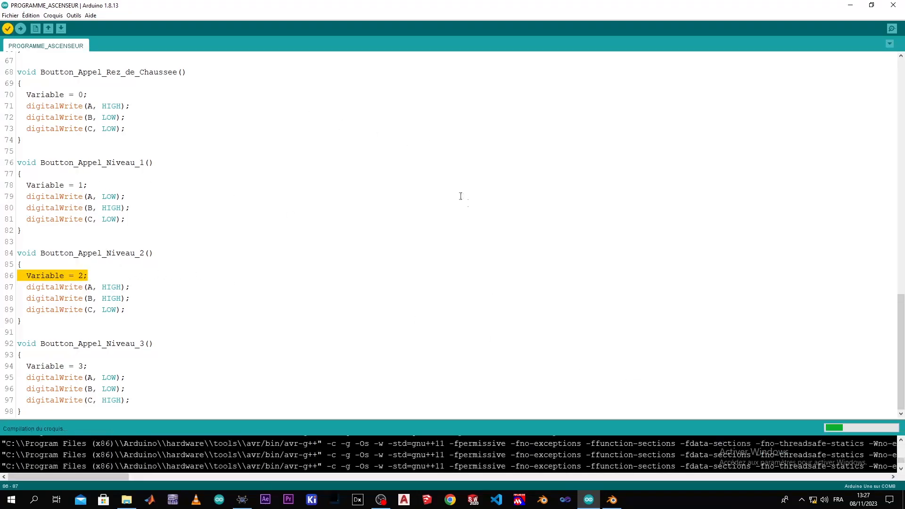
pyautogui.click(242, 501)
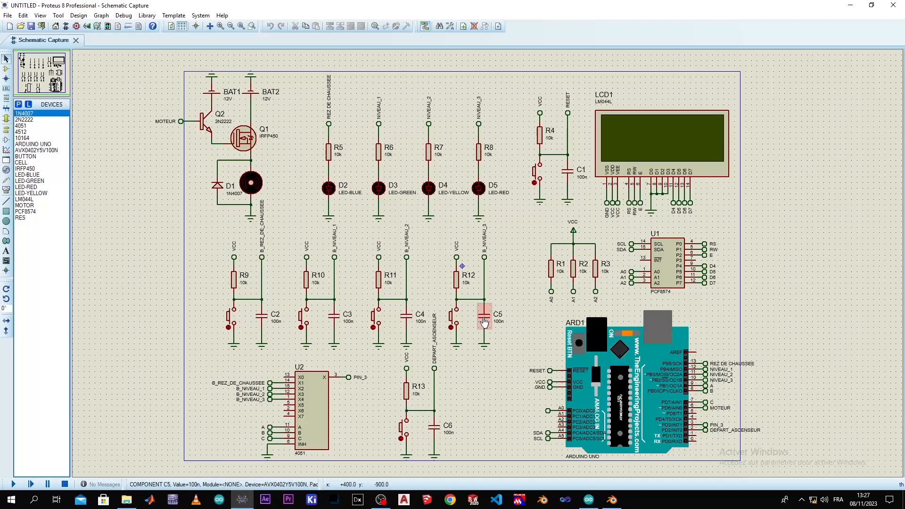
pyautogui.click(28, 485)
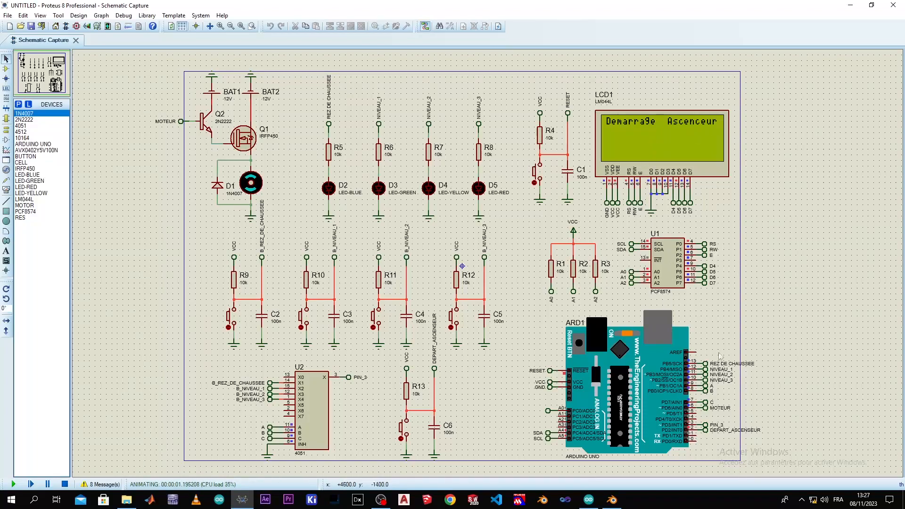
# Inspect the live logic states on the Arduino UNO pins and the 4051 multiplexer's select inputs during the simulation
pyautogui.scroll(4, 734, 394)
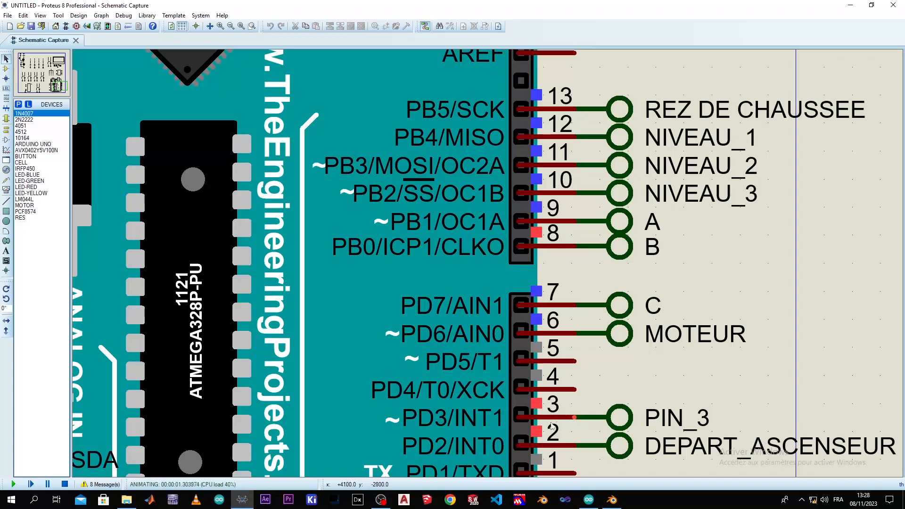
pyautogui.scroll(-1, 551, 426)
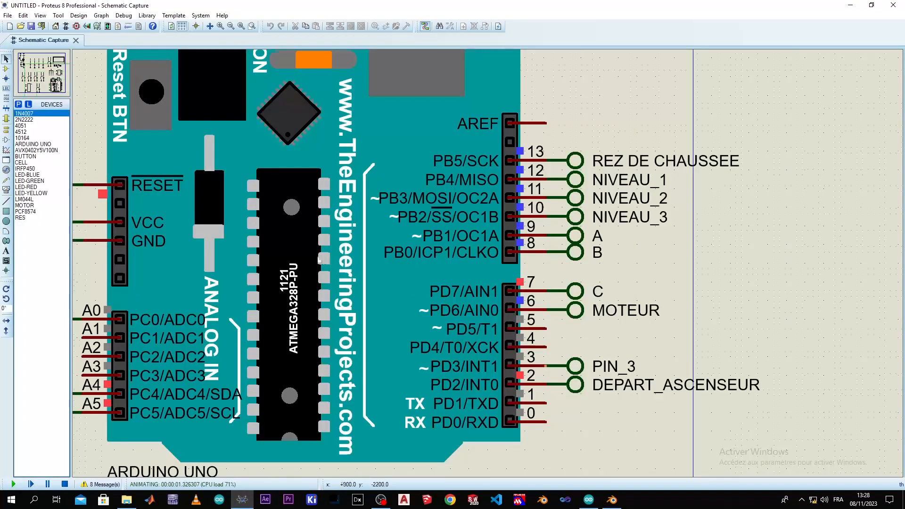
pyautogui.scroll(-3, 322, 260)
pyautogui.scroll(4, 389, 283)
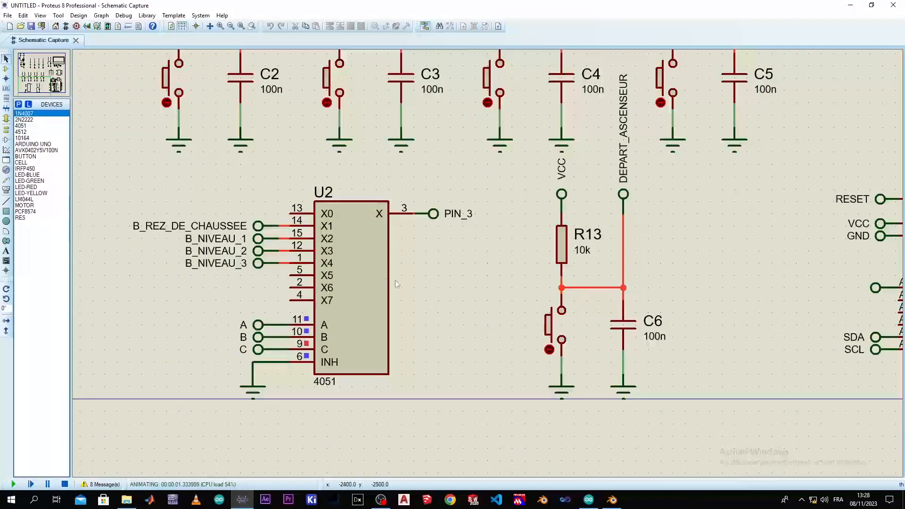
# Actuate the elevator departure push button below R13 in the running simulation and check the Arduino's DEPART_ASCENSEUR input on pin 2
pyautogui.scroll(-1, 693, 227)
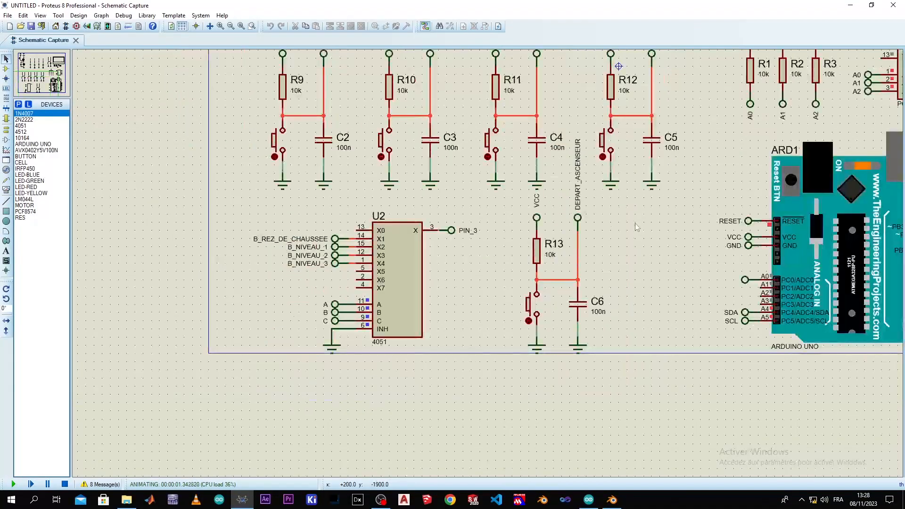
pyautogui.middleClick(632, 243)
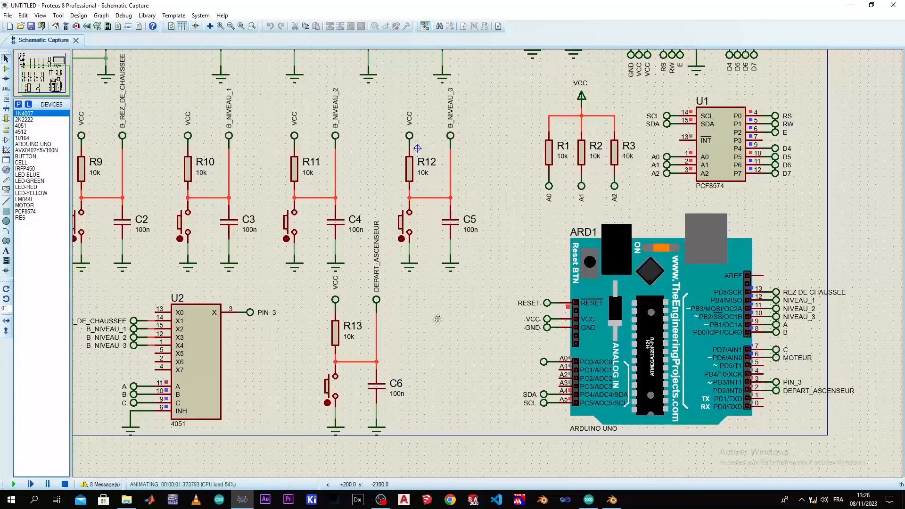
pyautogui.click(439, 318)
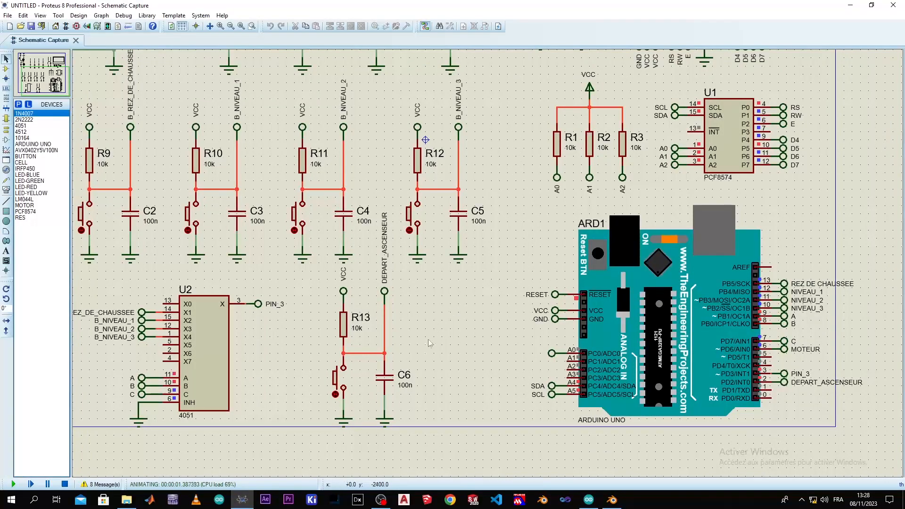
pyautogui.click(337, 381)
pyautogui.scroll(4, 765, 384)
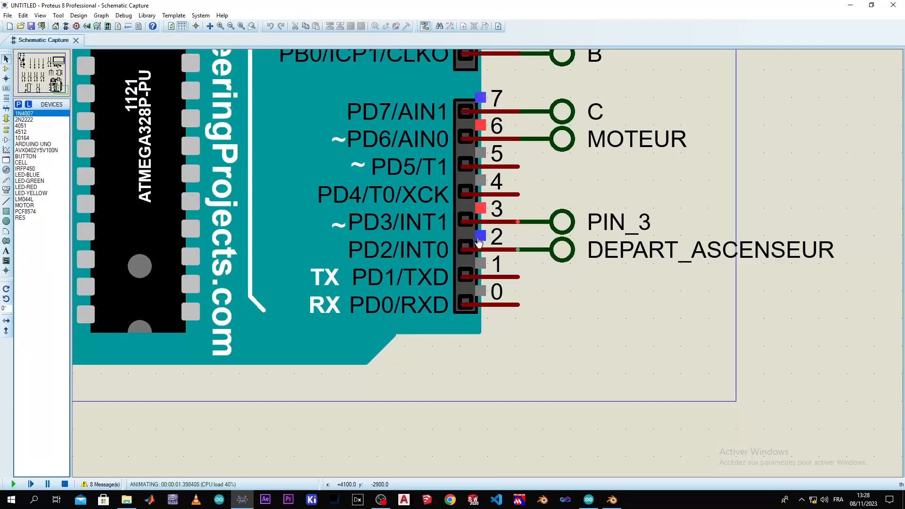
# Examine the current flow at C6 and the logic states of the Arduino pins following the departure call
pyautogui.scroll(-1, 471, 245)
pyautogui.scroll(-1, 468, 247)
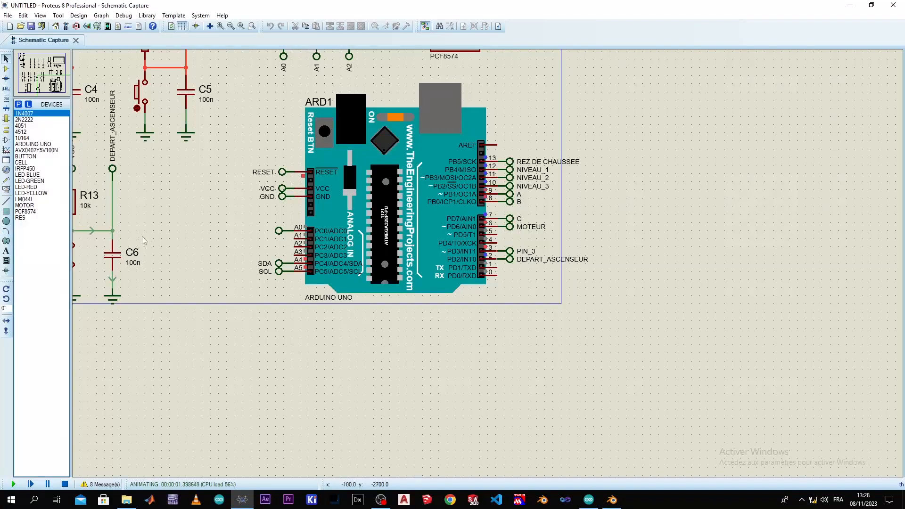
pyautogui.scroll(1, 462, 240)
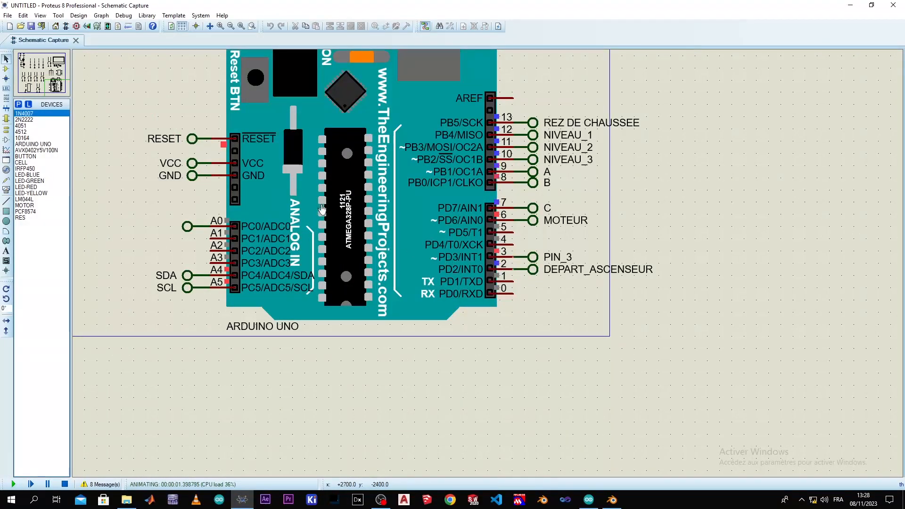
pyautogui.scroll(-1, 375, 236)
pyautogui.scroll(1, 375, 235)
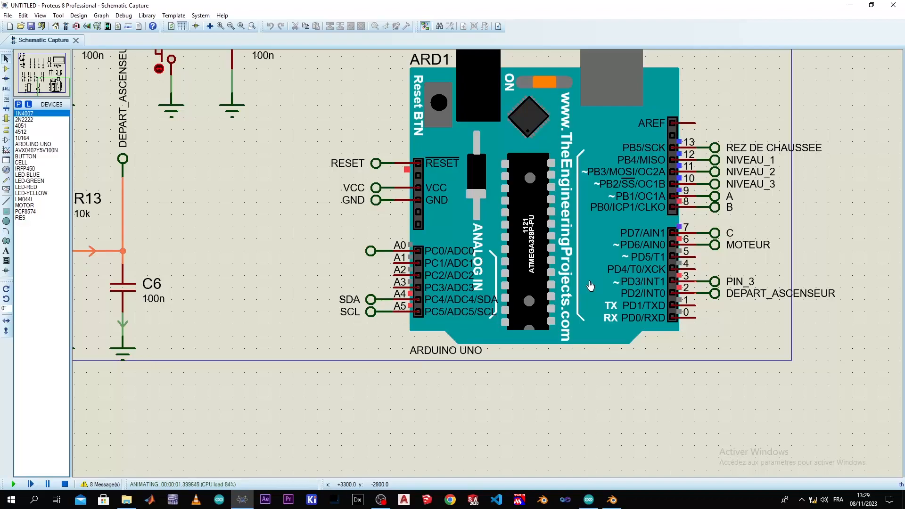
pyautogui.scroll(-1, 344, 174)
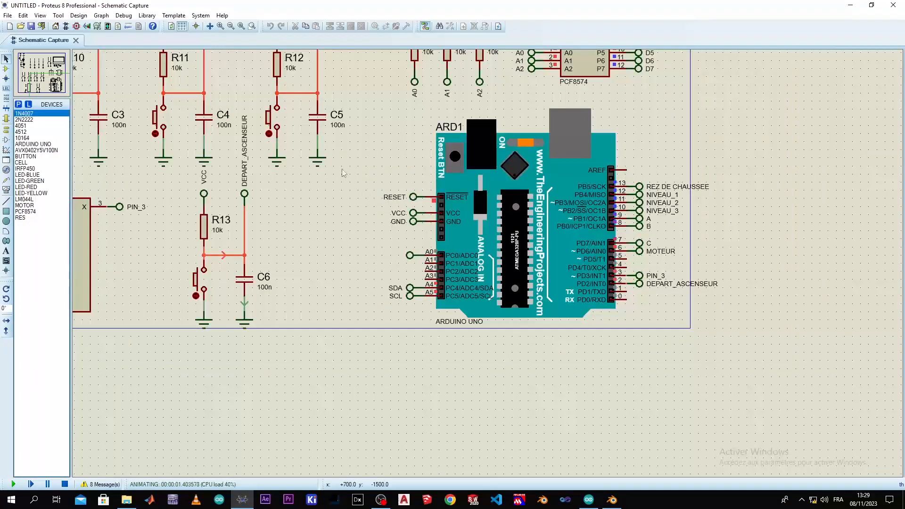
pyautogui.middleClick(342, 170)
pyautogui.click(435, 317)
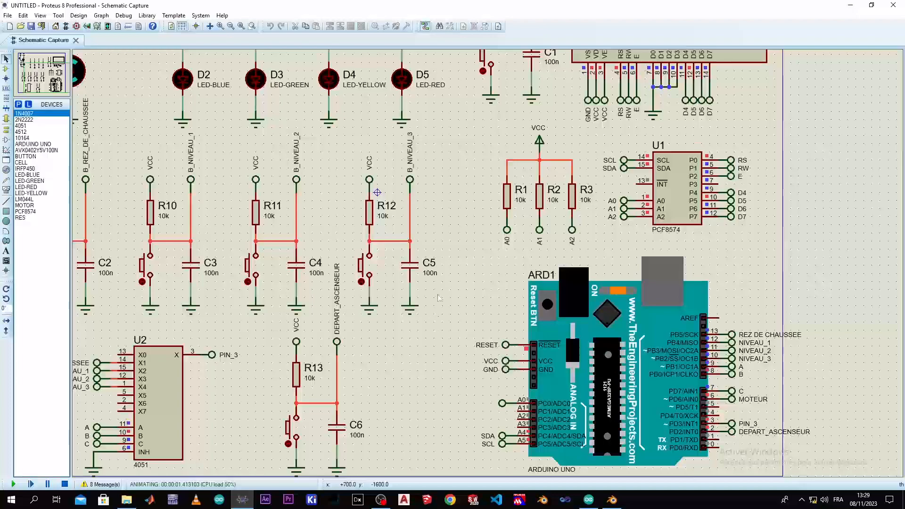
pyautogui.scroll(-1, 434, 182)
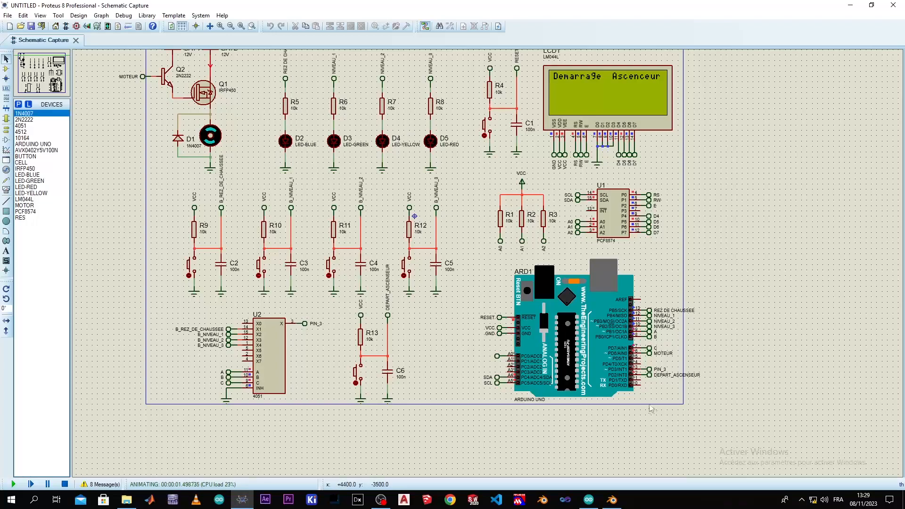
# Examine the Arduino's MOTEUR output, the transistor-driven motor circuit and the LCD in the running simulation
pyautogui.scroll(3, 638, 366)
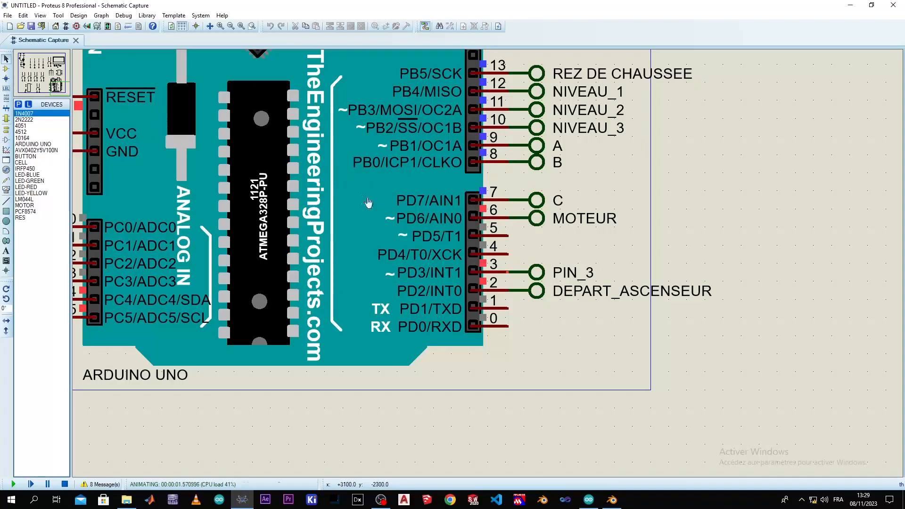
pyautogui.scroll(-3, 532, 229)
pyautogui.scroll(3, 215, 104)
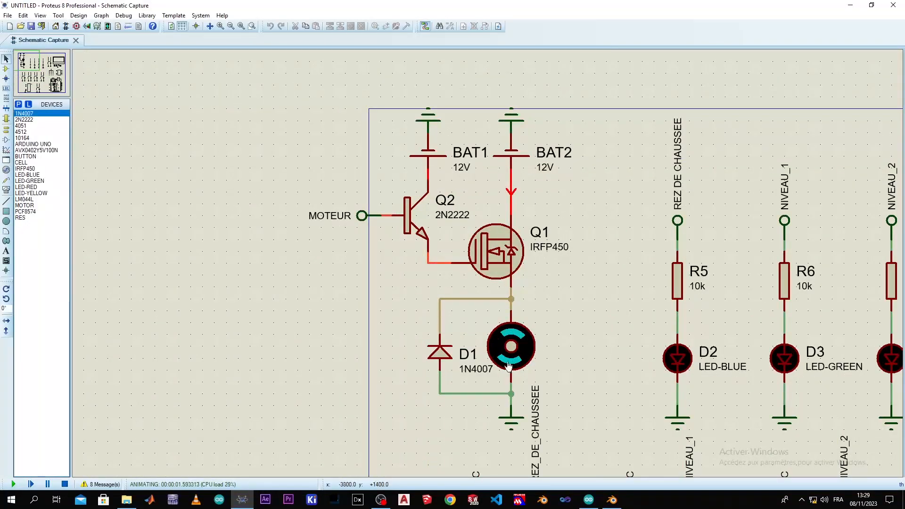
pyautogui.scroll(-1, 588, 334)
pyautogui.scroll(-2, 588, 333)
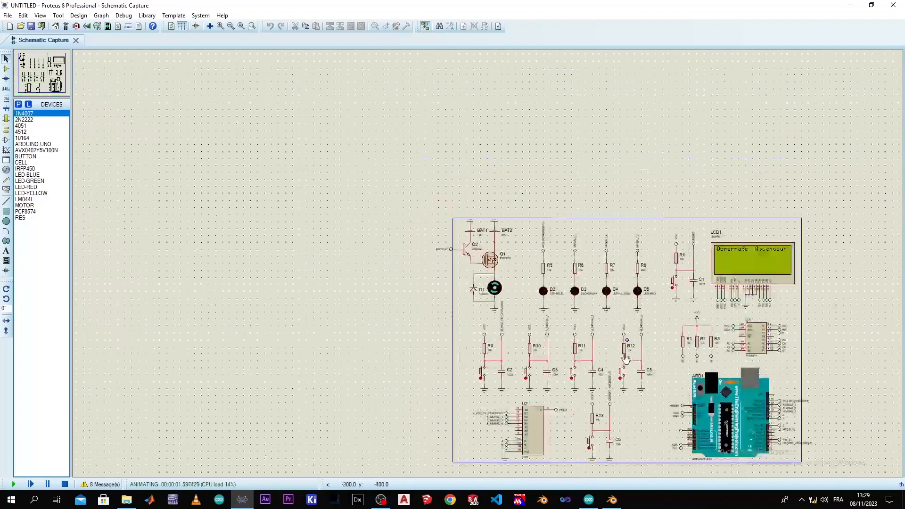
pyautogui.scroll(1, 333, 203)
pyautogui.scroll(-1, 334, 203)
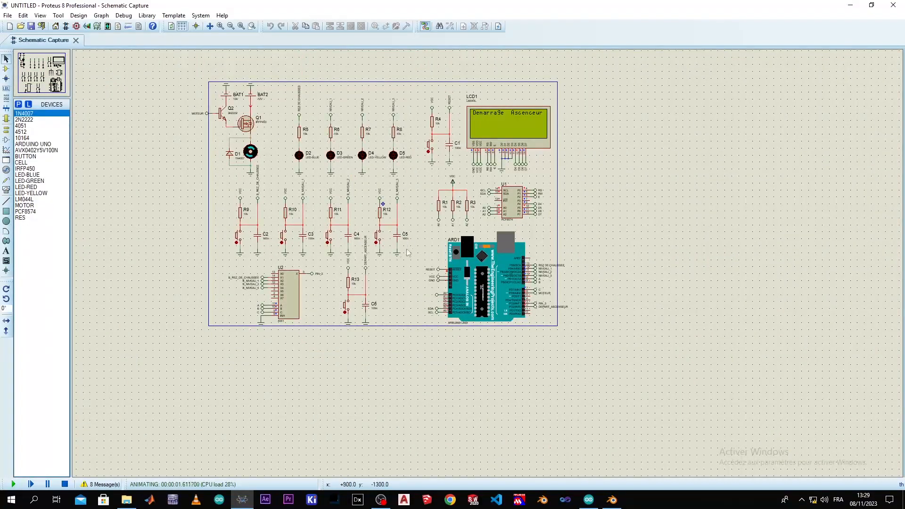
pyautogui.scroll(1, 414, 251)
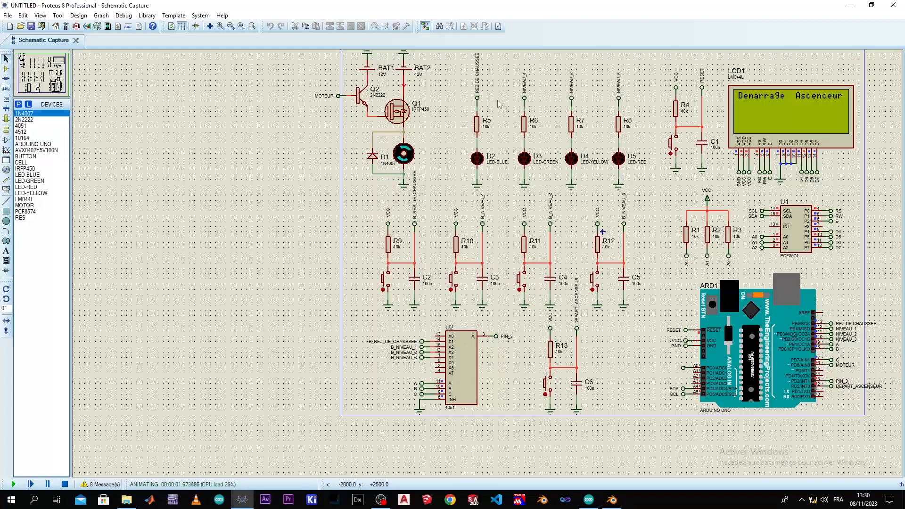
# Switch to Blender and set the elevator animation's current frame to 0
pyautogui.click(612, 500)
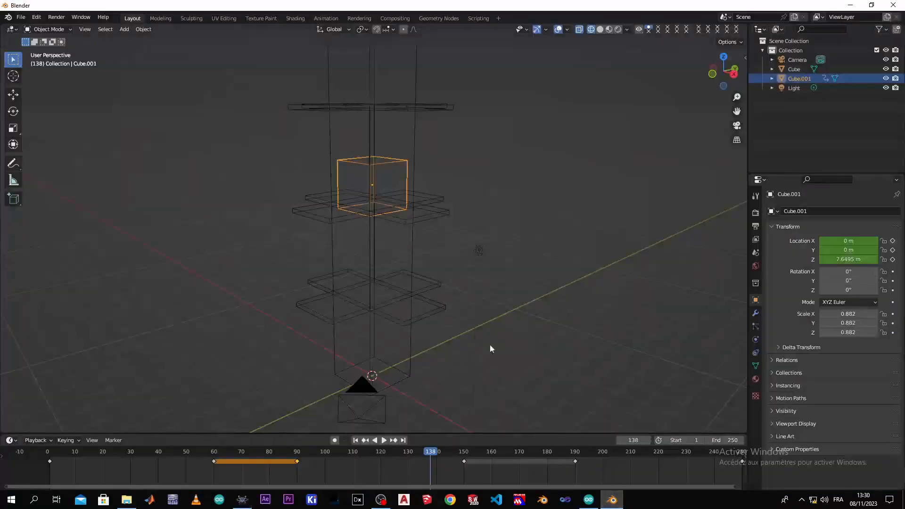
pyautogui.scroll(-2, 472, 348)
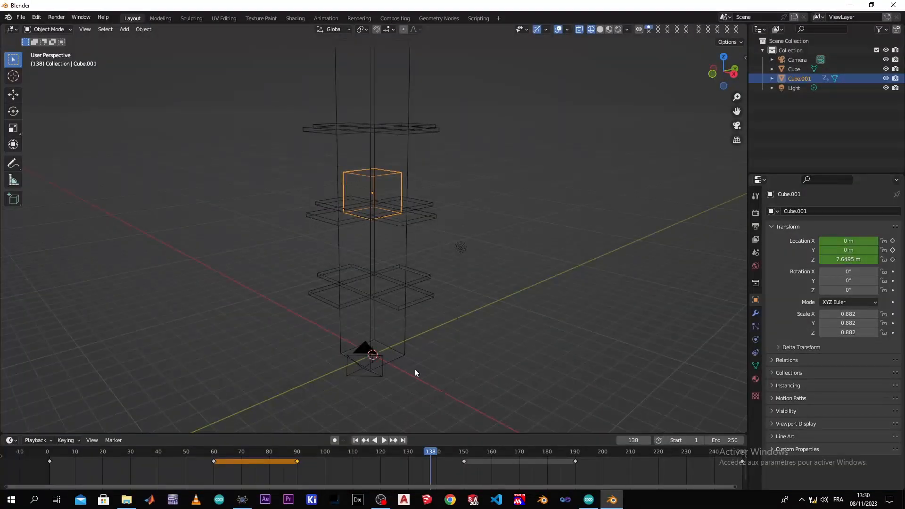
pyautogui.scroll(1, 398, 340)
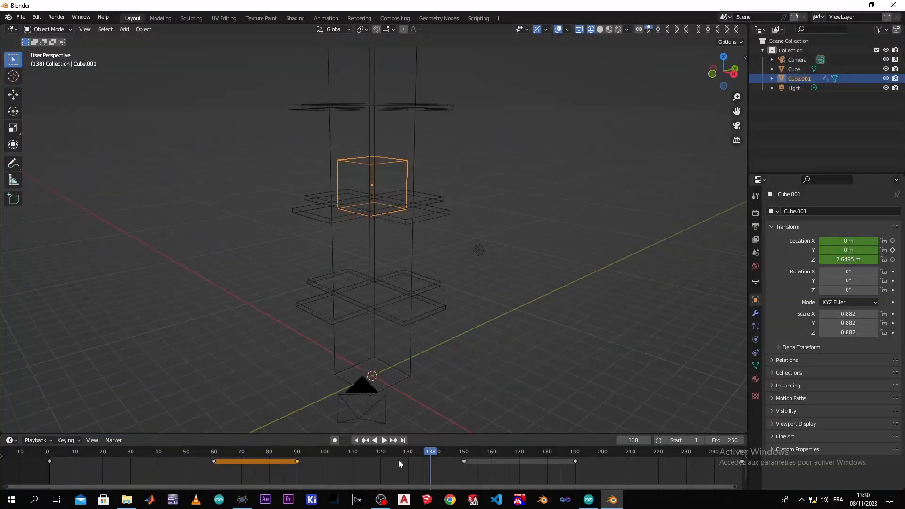
pyautogui.moveTo(426, 455); pyautogui.dragTo(47, 455)
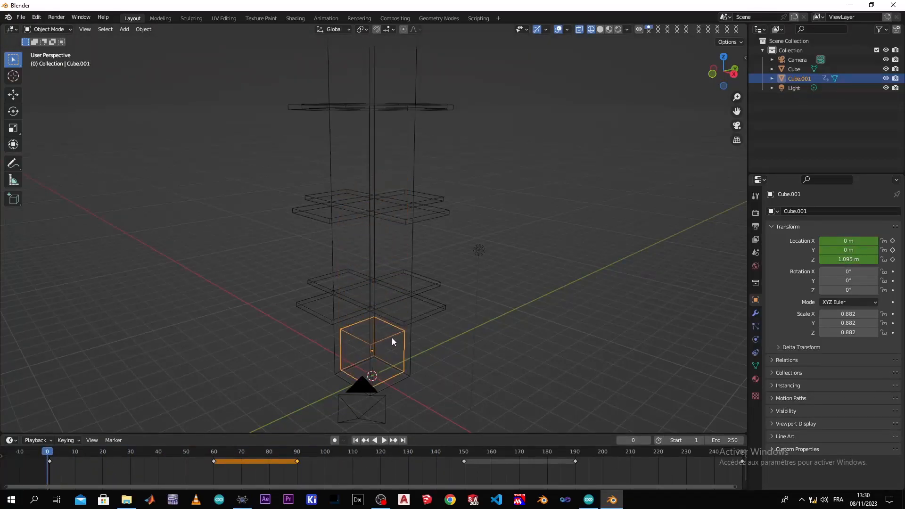
# Raise the elevator car Cube.001 about 10.4 m along Z to the top floor and lower it back to Z about 0.97 m
pyautogui.press('g')
pyautogui.press('z')
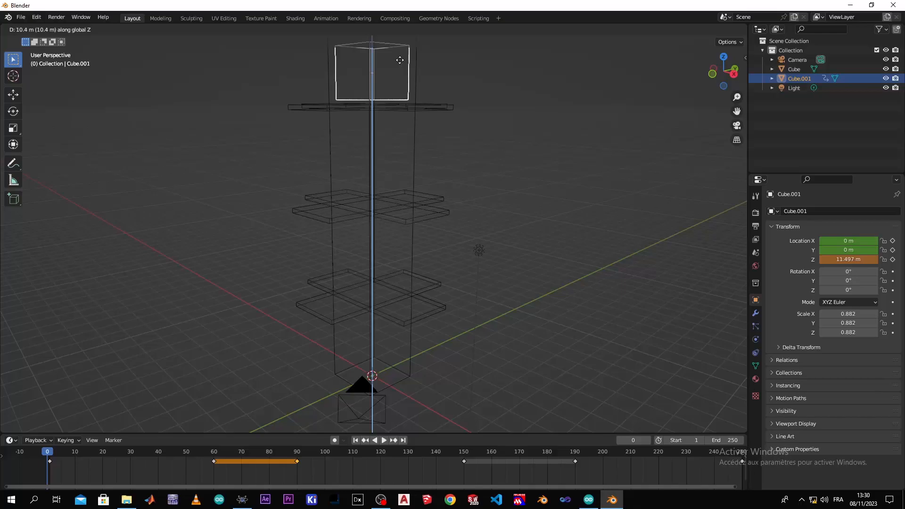
pyautogui.click(400, 60)
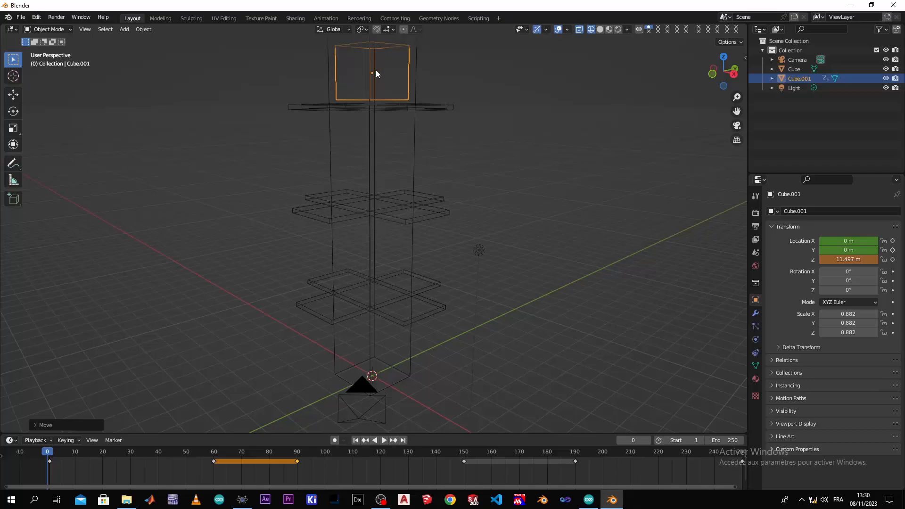
pyautogui.press('g')
pyautogui.press('z')
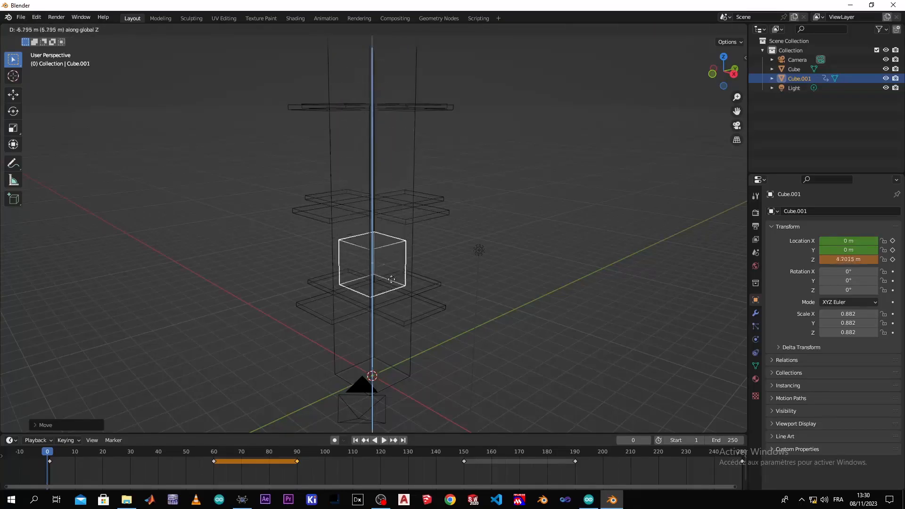
pyautogui.click(397, 352)
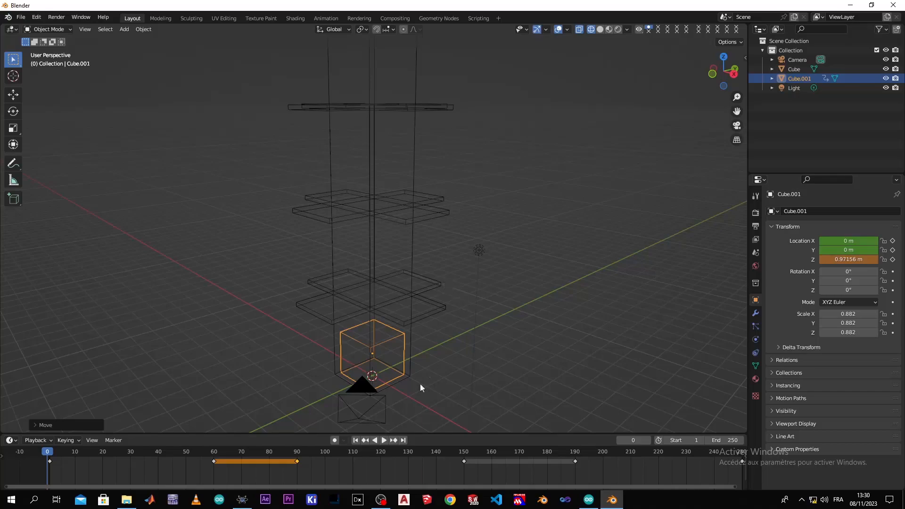
# Switch back to Proteus and bring the complete simulated elevator schematic into view
pyautogui.click(242, 499)
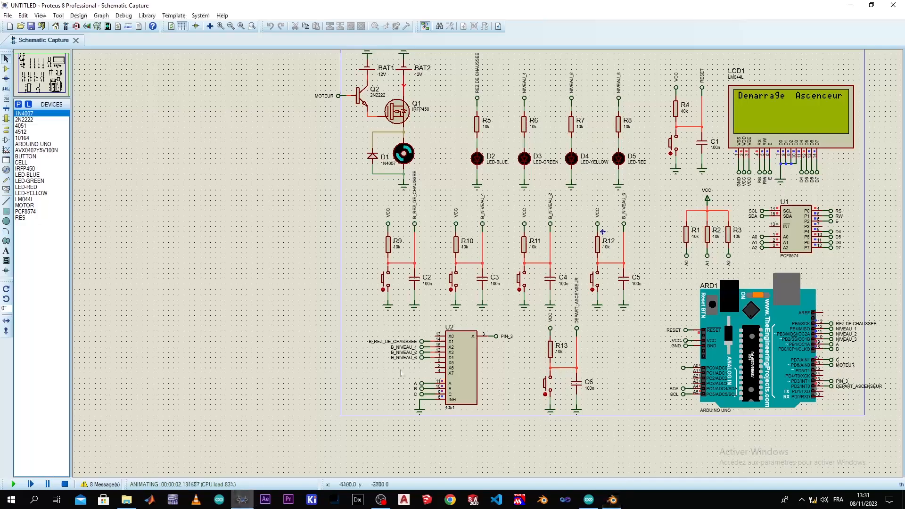
pyautogui.middleClick(663, 200)
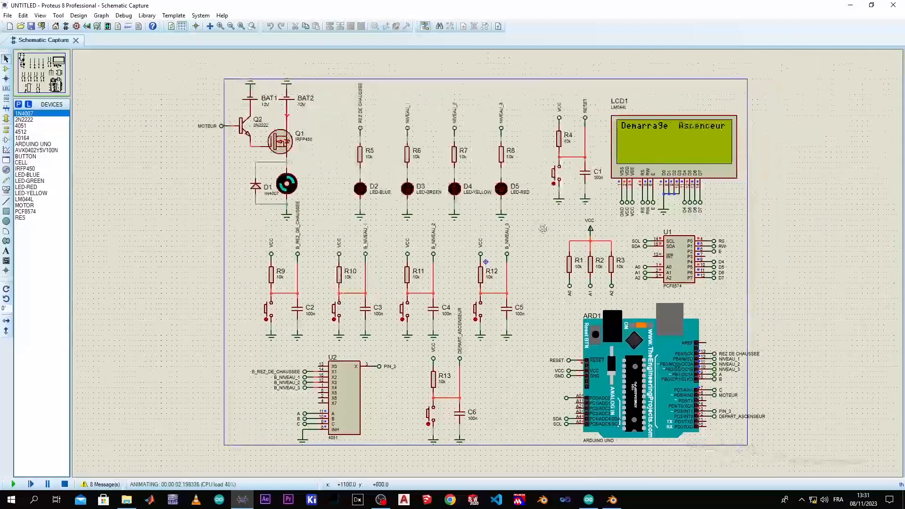
pyautogui.middleClick(507, 252)
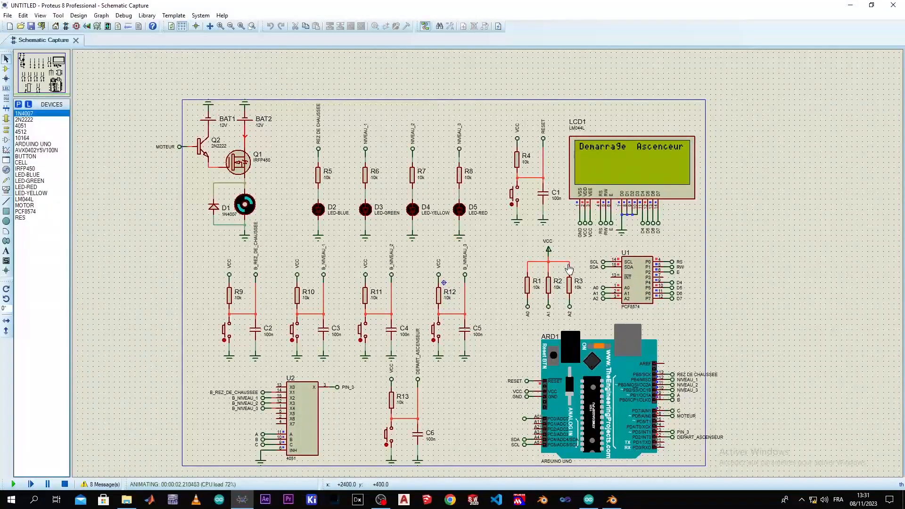